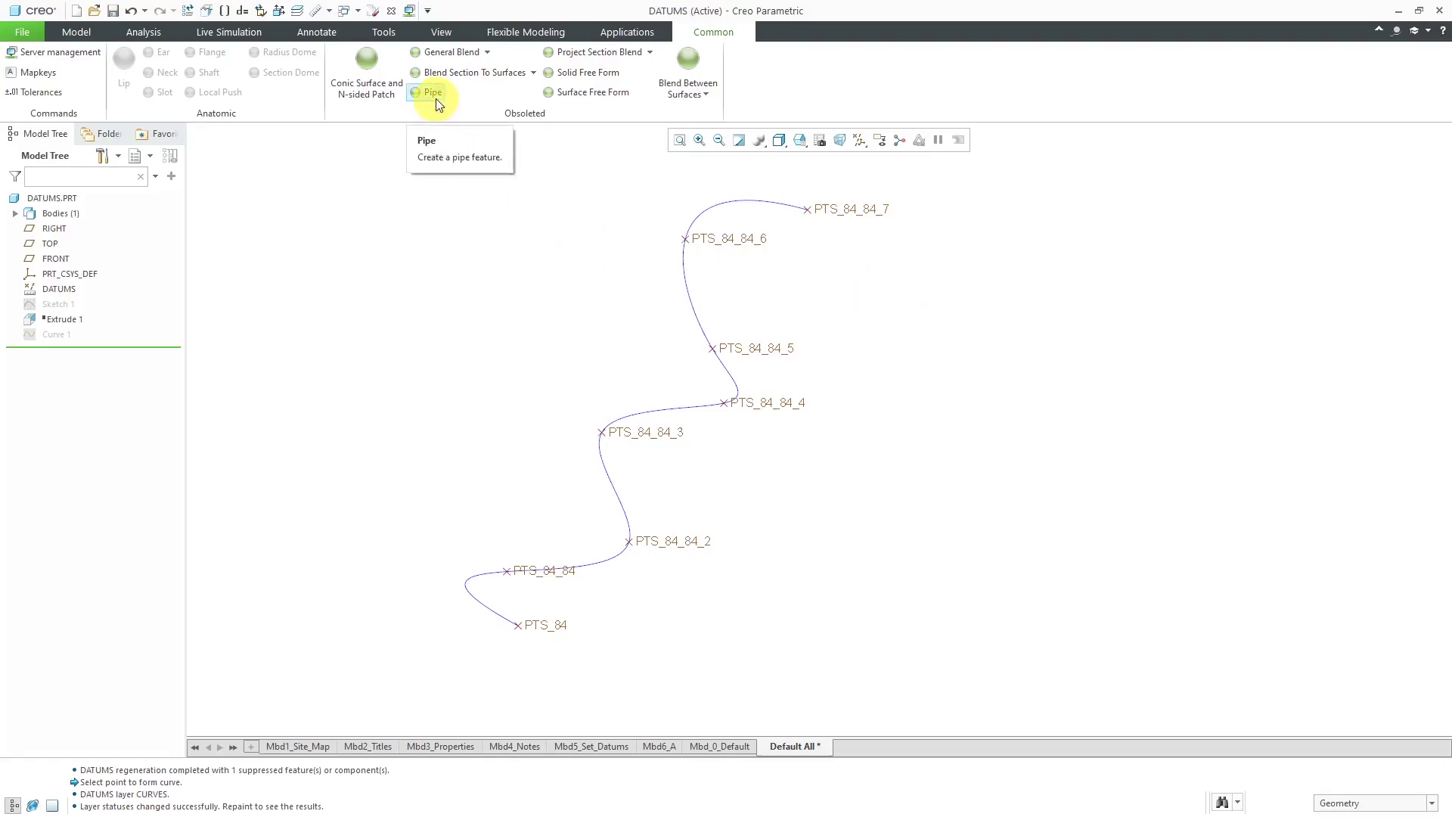
- Check the enable_obsoleted_features configuration option's value, leaving the settings unchanged
click(29, 32)
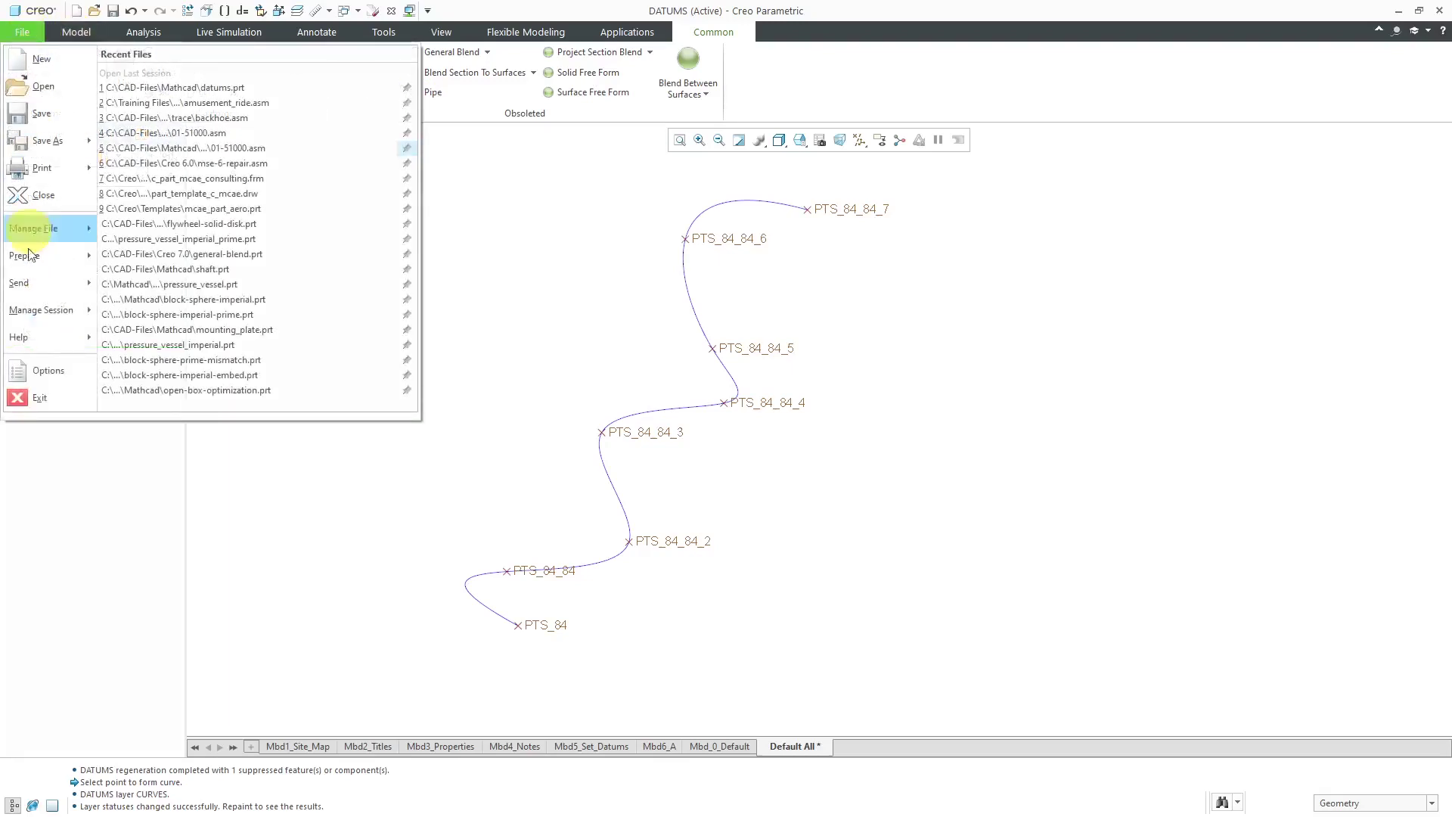
click(43, 371)
click(421, 496)
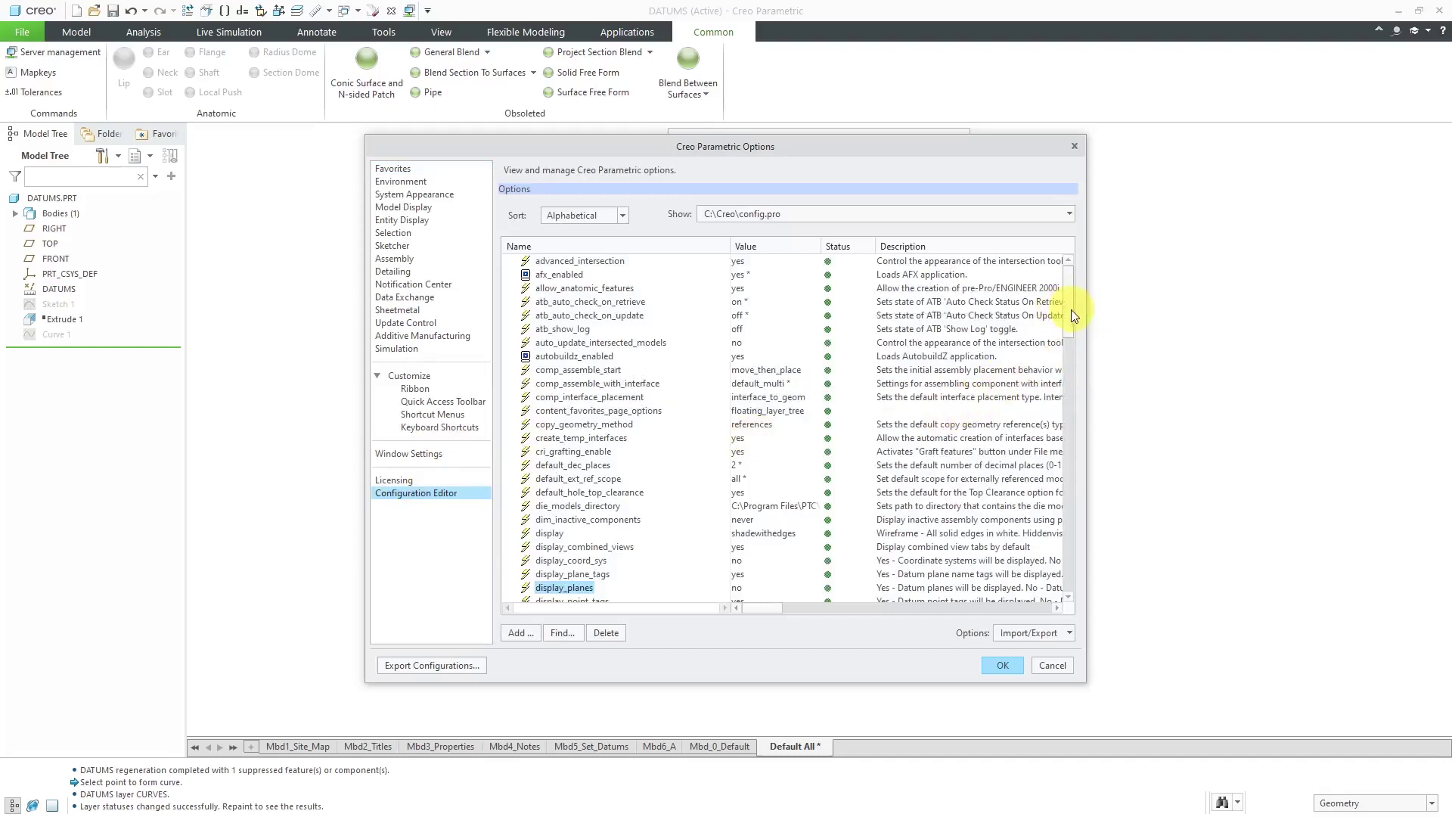
drag(1071, 310, 1070, 368)
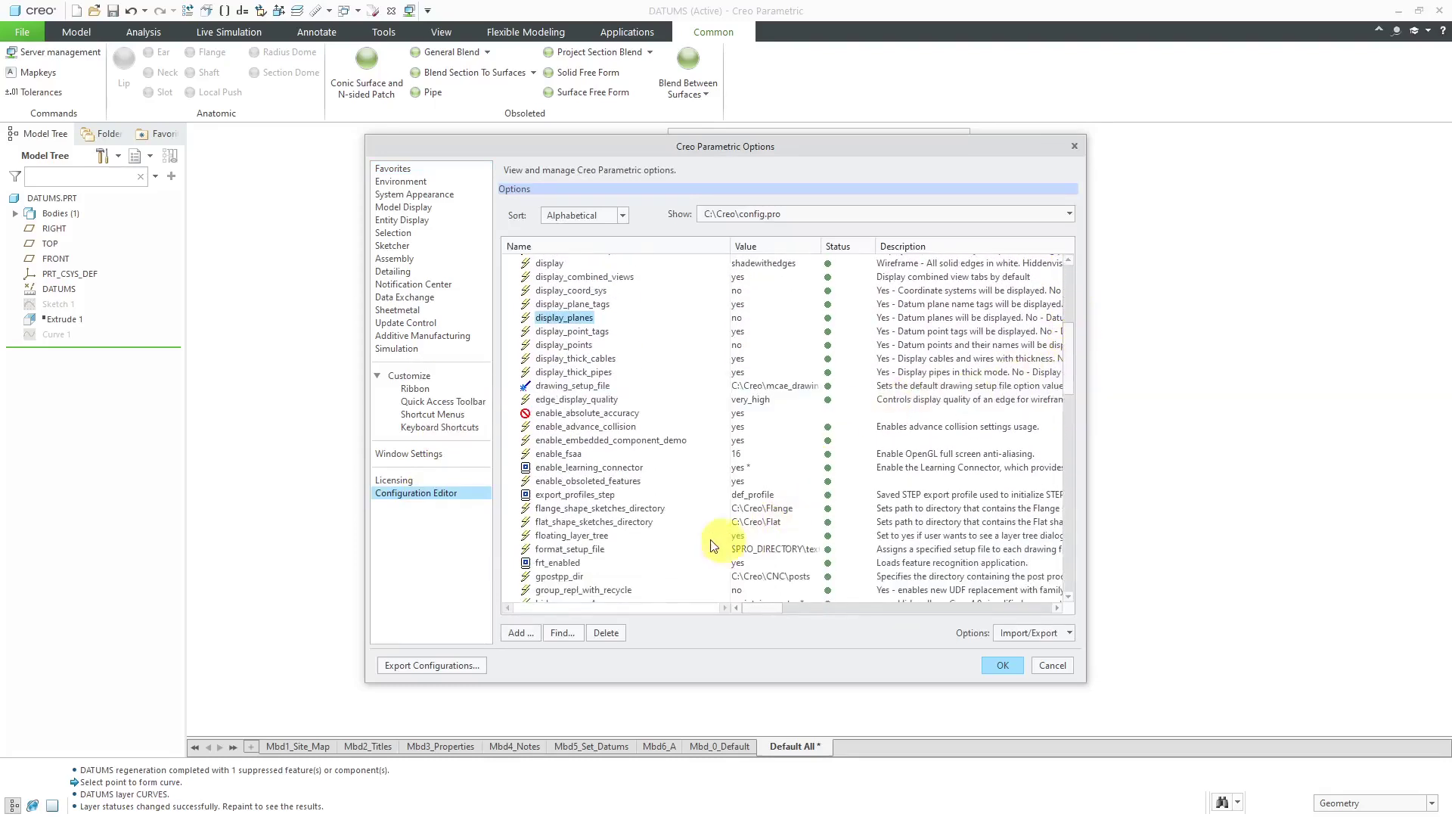
click(636, 482)
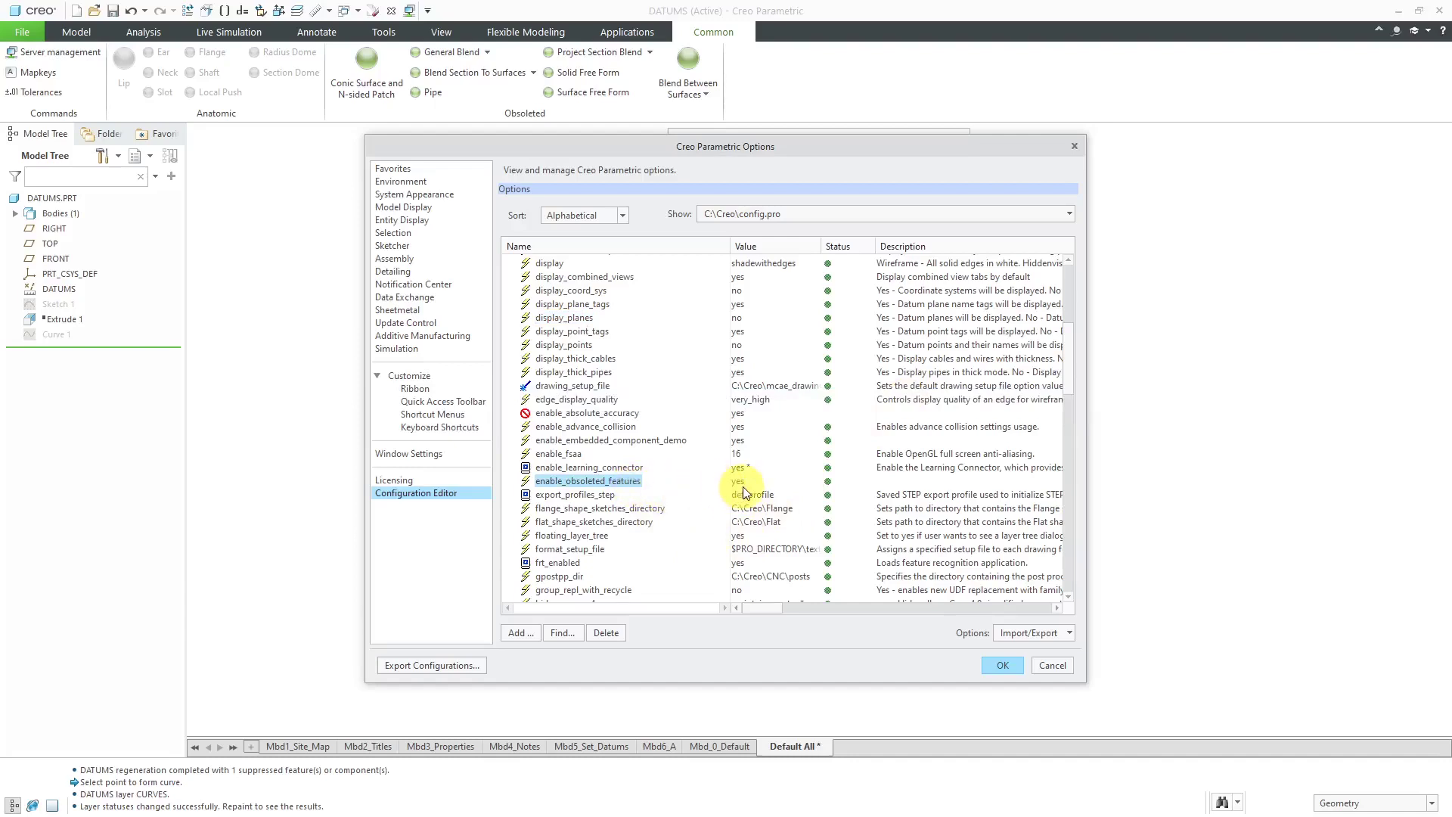
click(1053, 666)
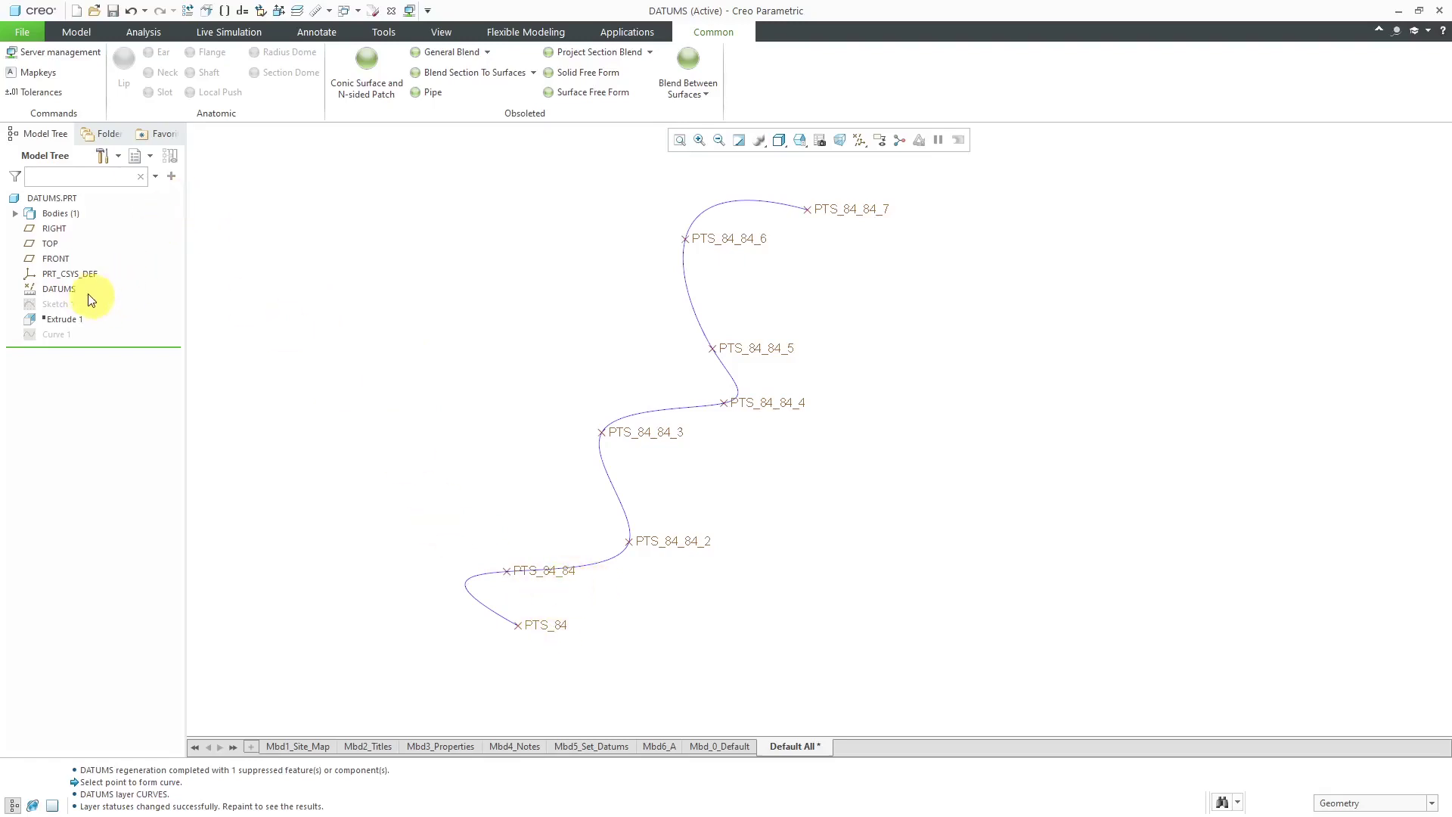
- Hide the CURVES layer and repaint so only the datum points remain visible
click(61, 290)
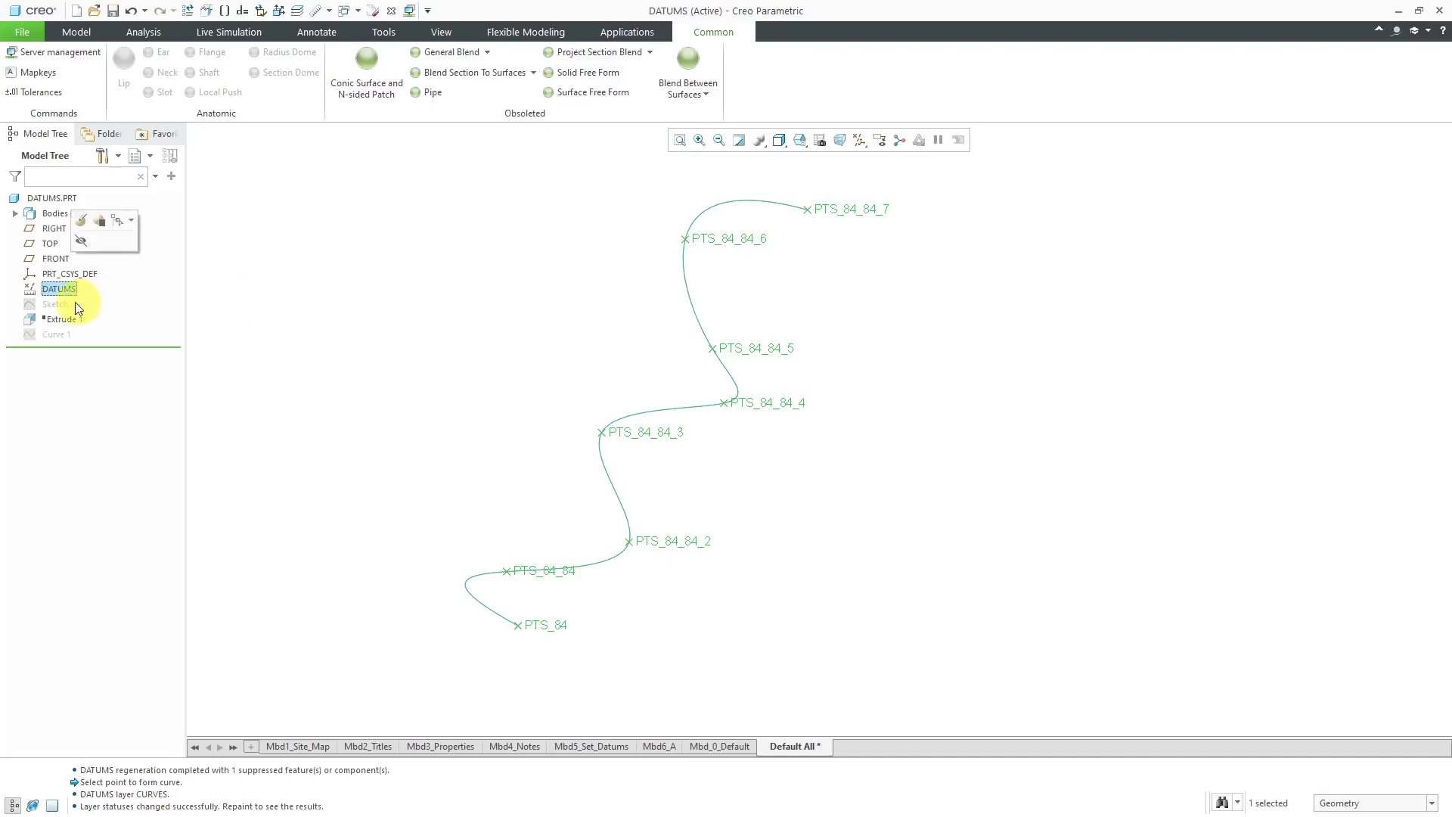
click(363, 334)
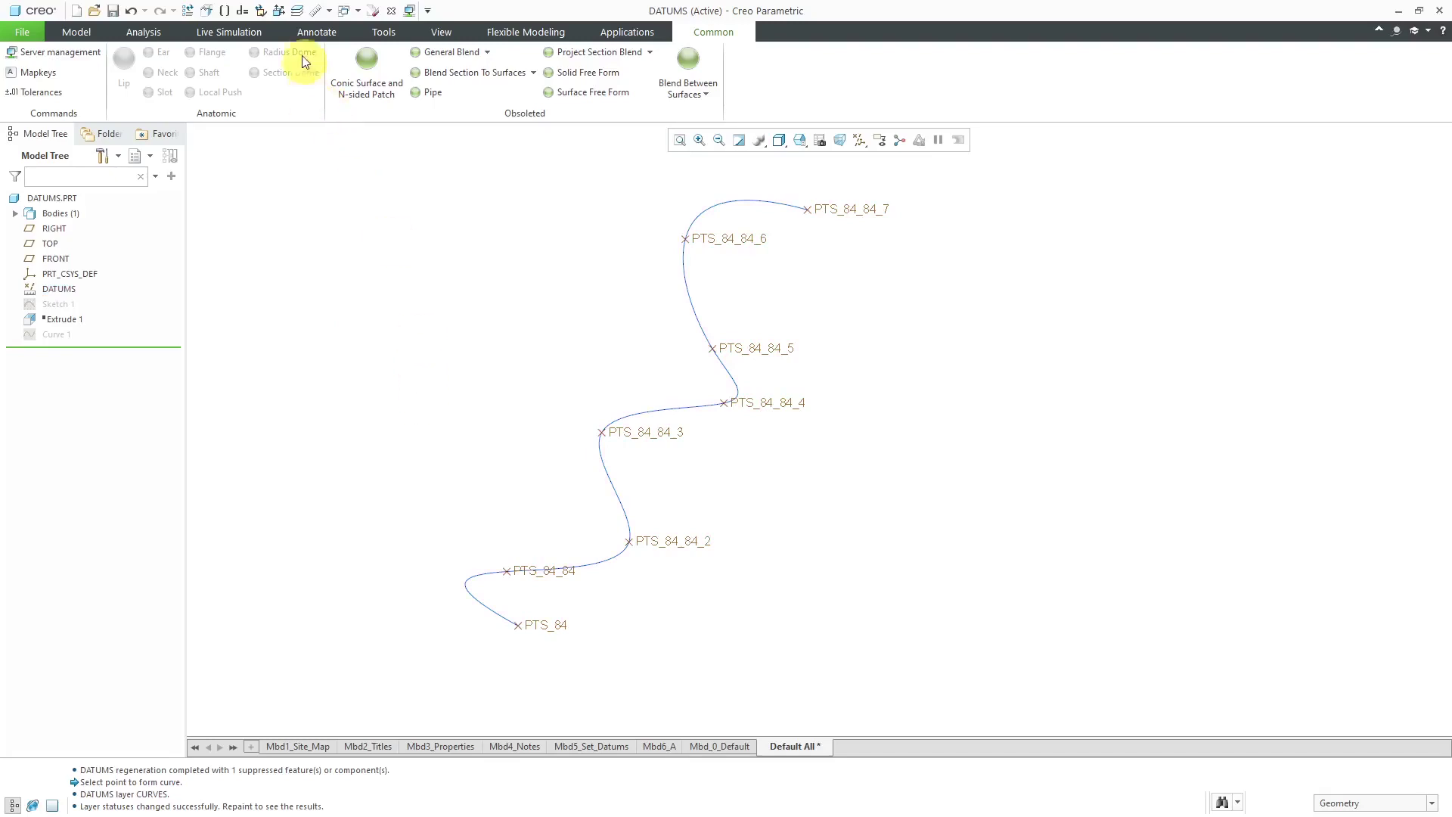
click(297, 9)
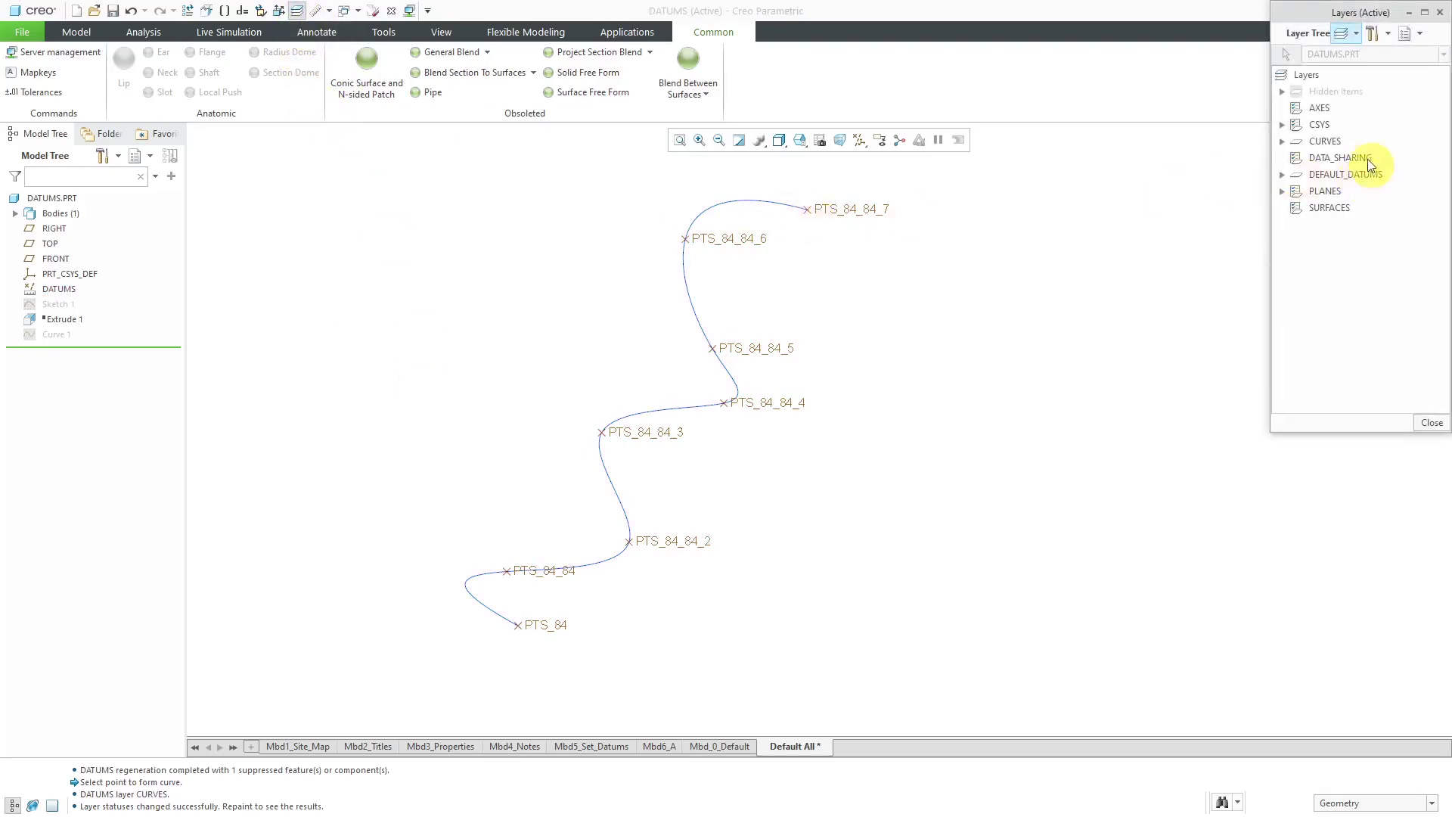
right_click(1331, 142)
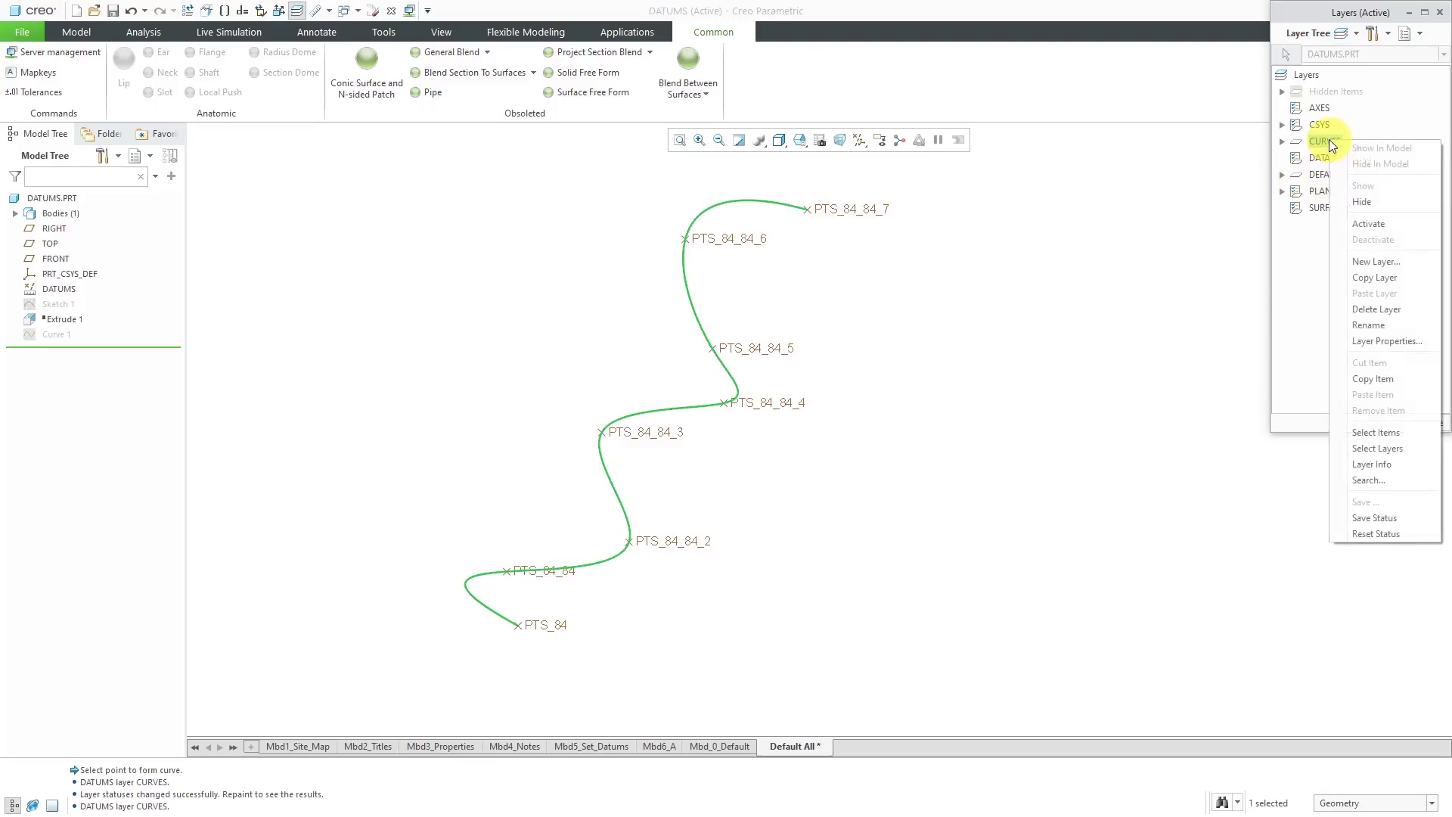
click(1369, 202)
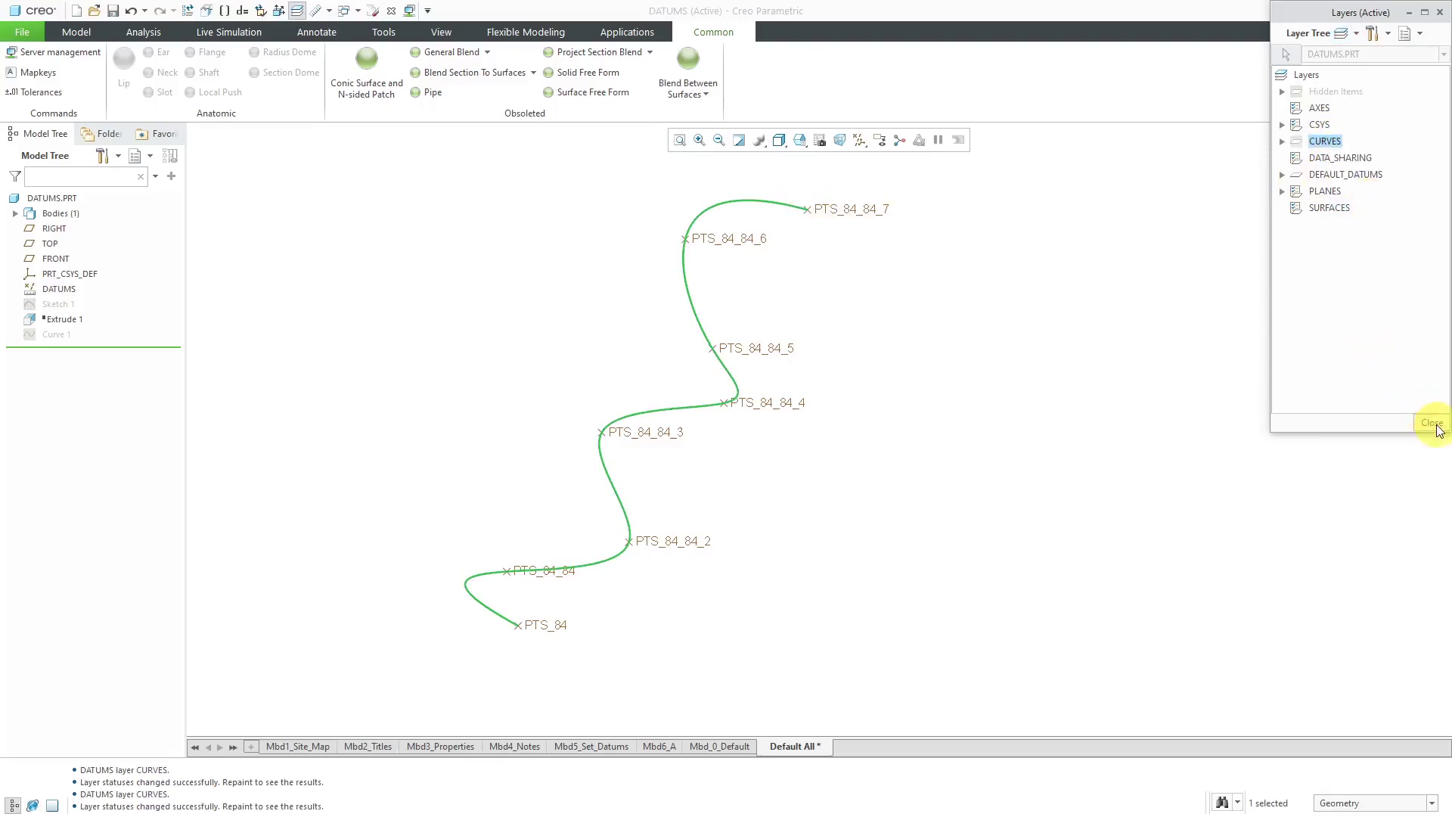
click(1430, 423)
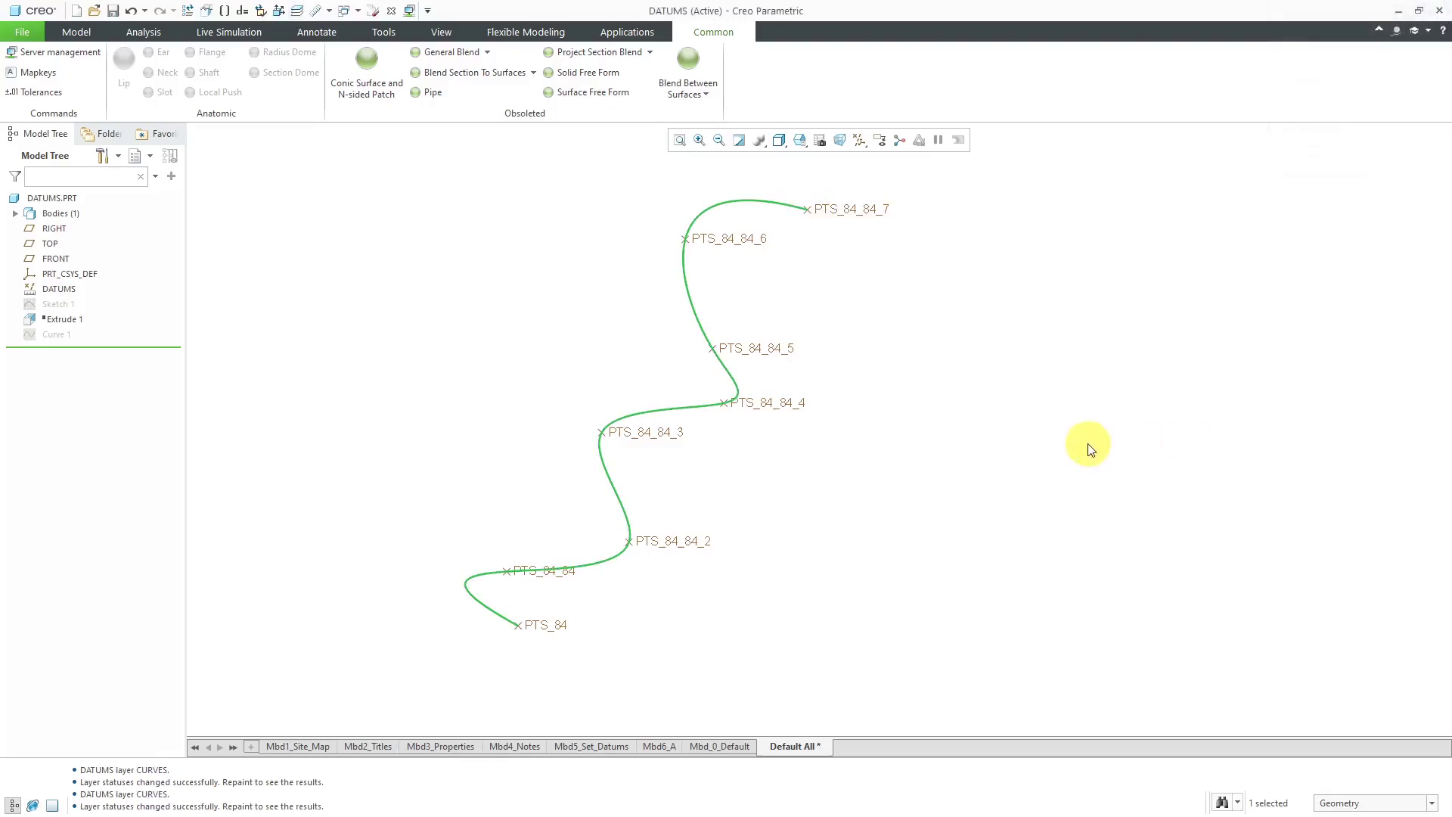
click(740, 141)
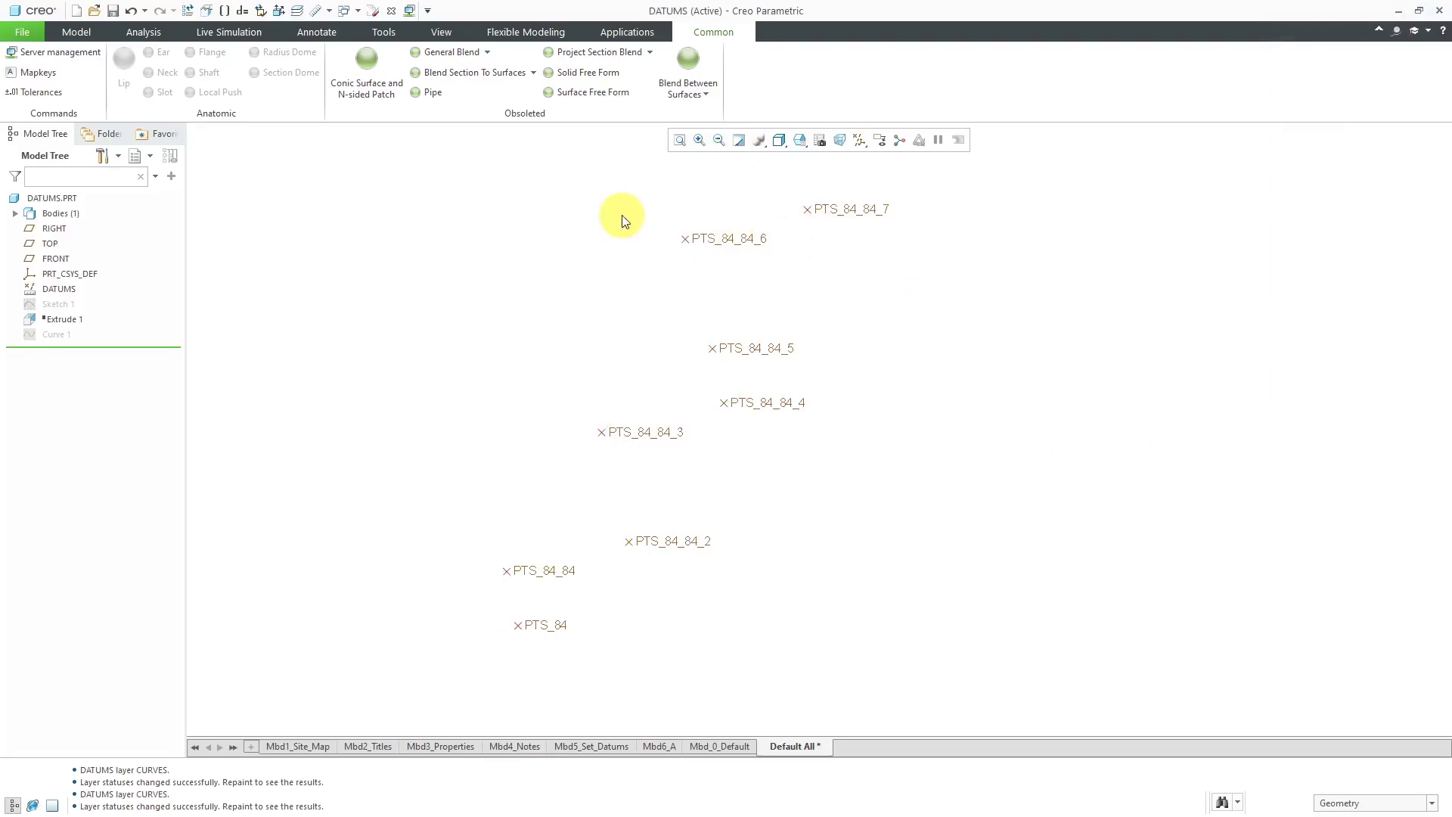
- Start a hollow, constant-radius Pipe with outside diameter .5 and wall thickness 0.05
click(434, 93)
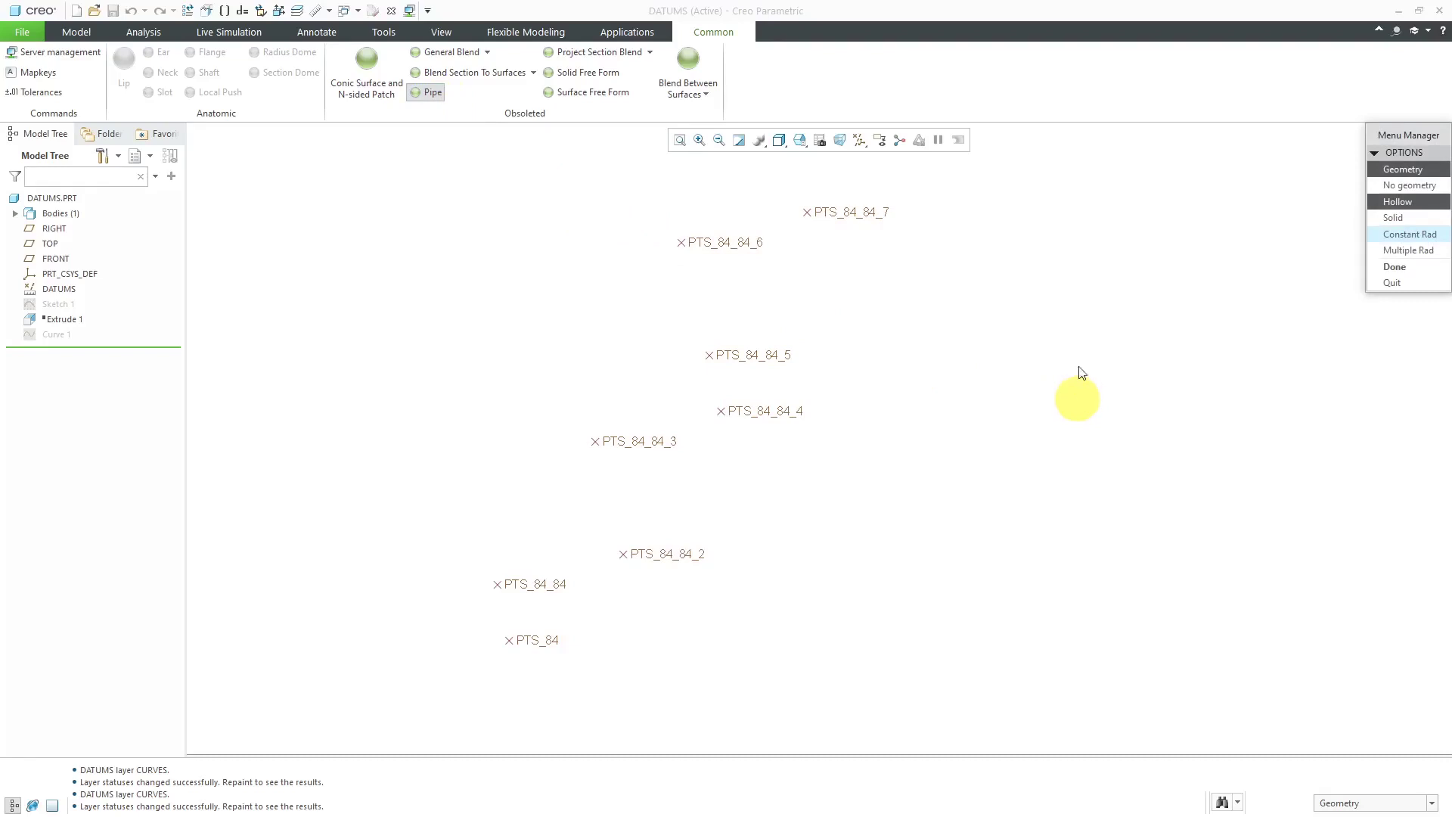
click(1387, 186)
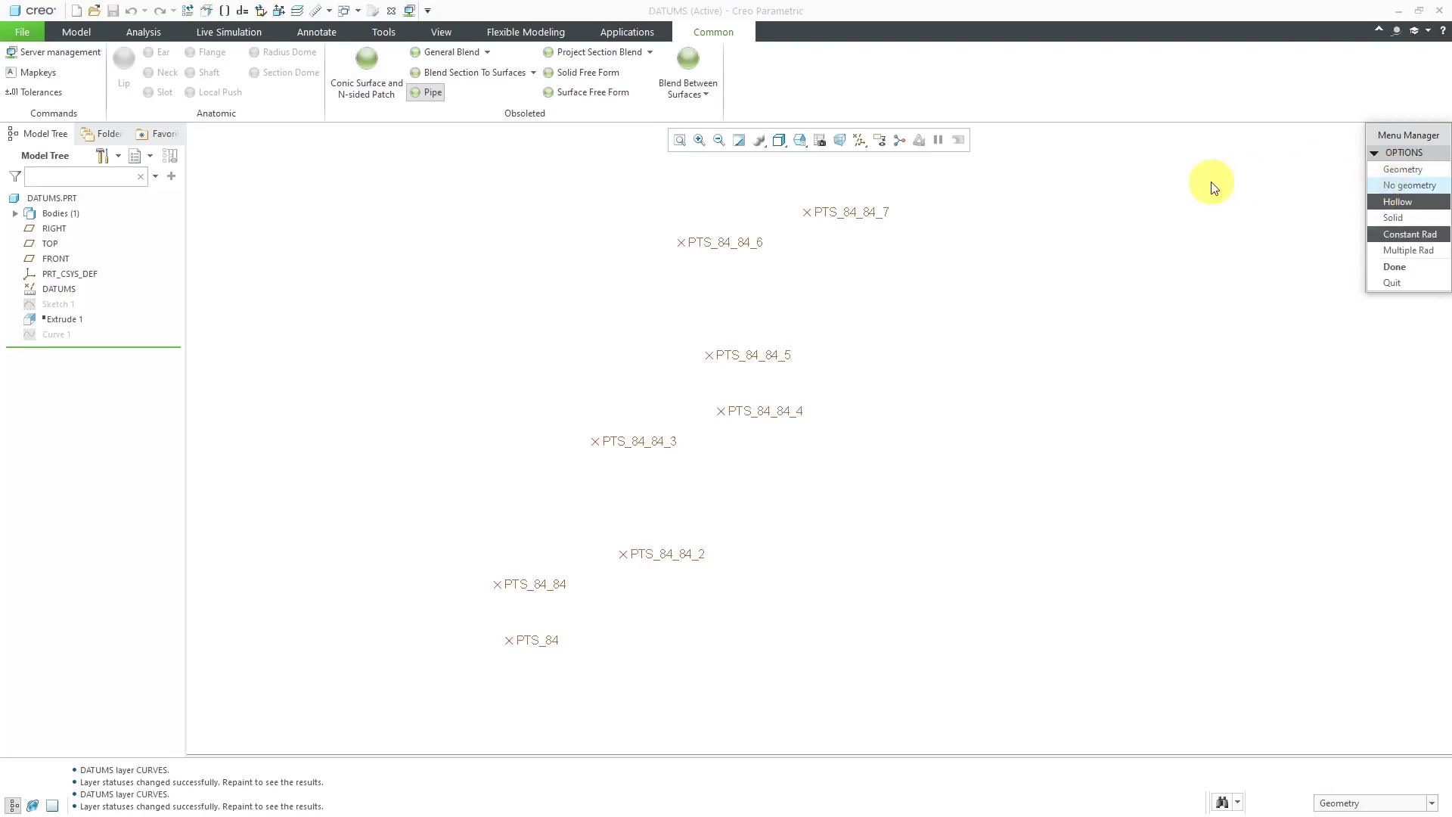
click(1378, 206)
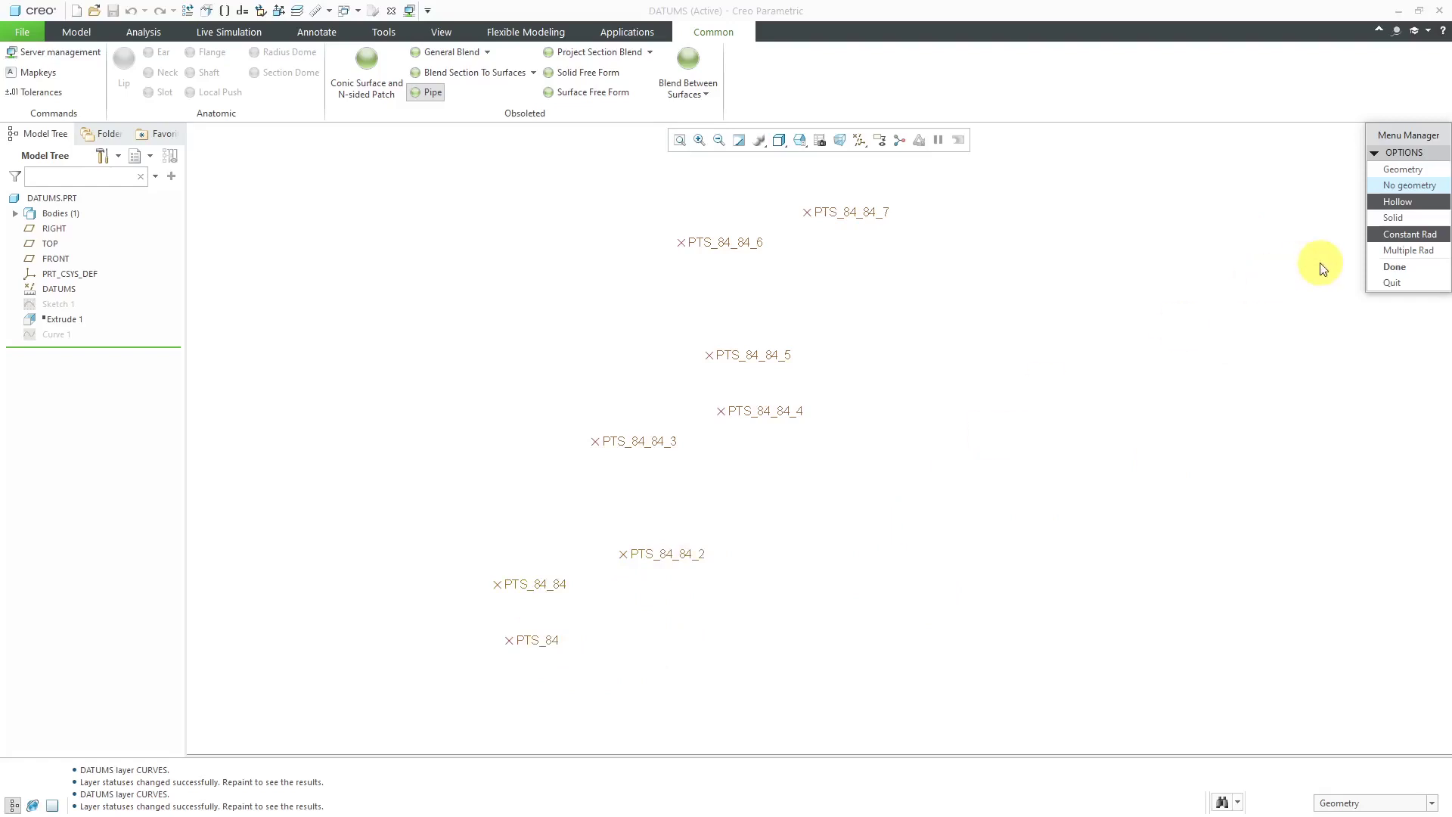
click(1404, 240)
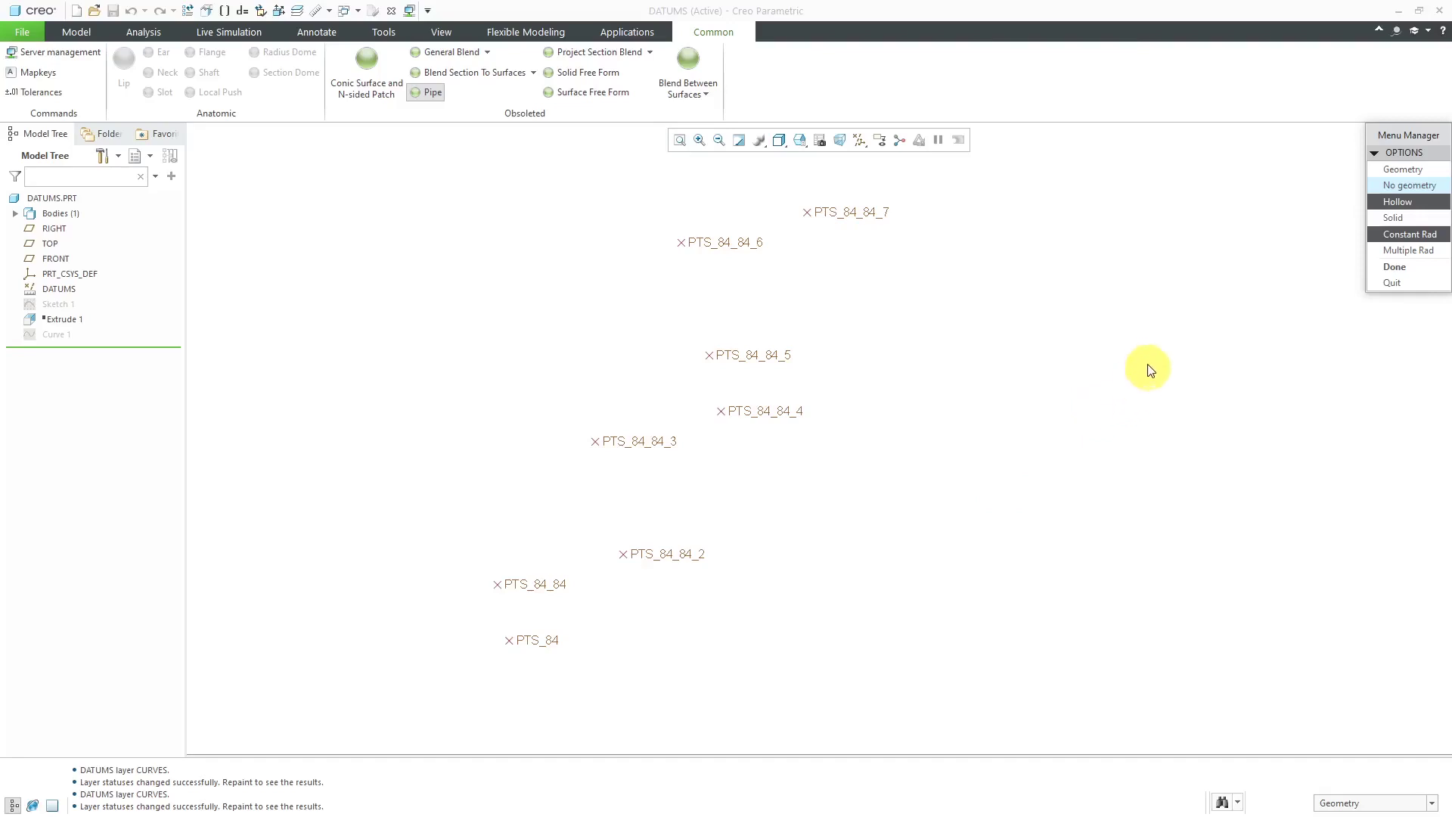
click(1394, 269)
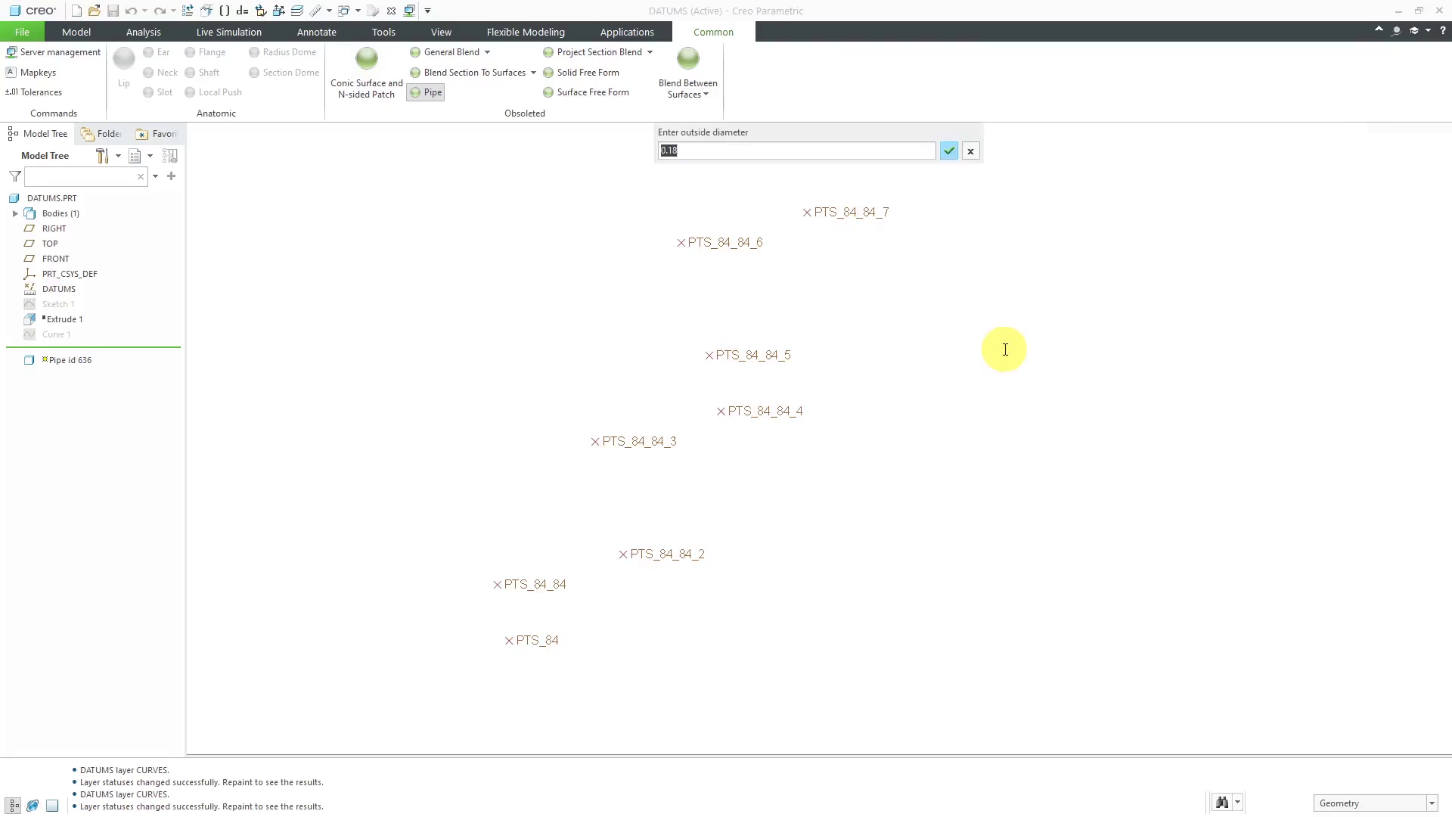
text(.5)
key(Return)
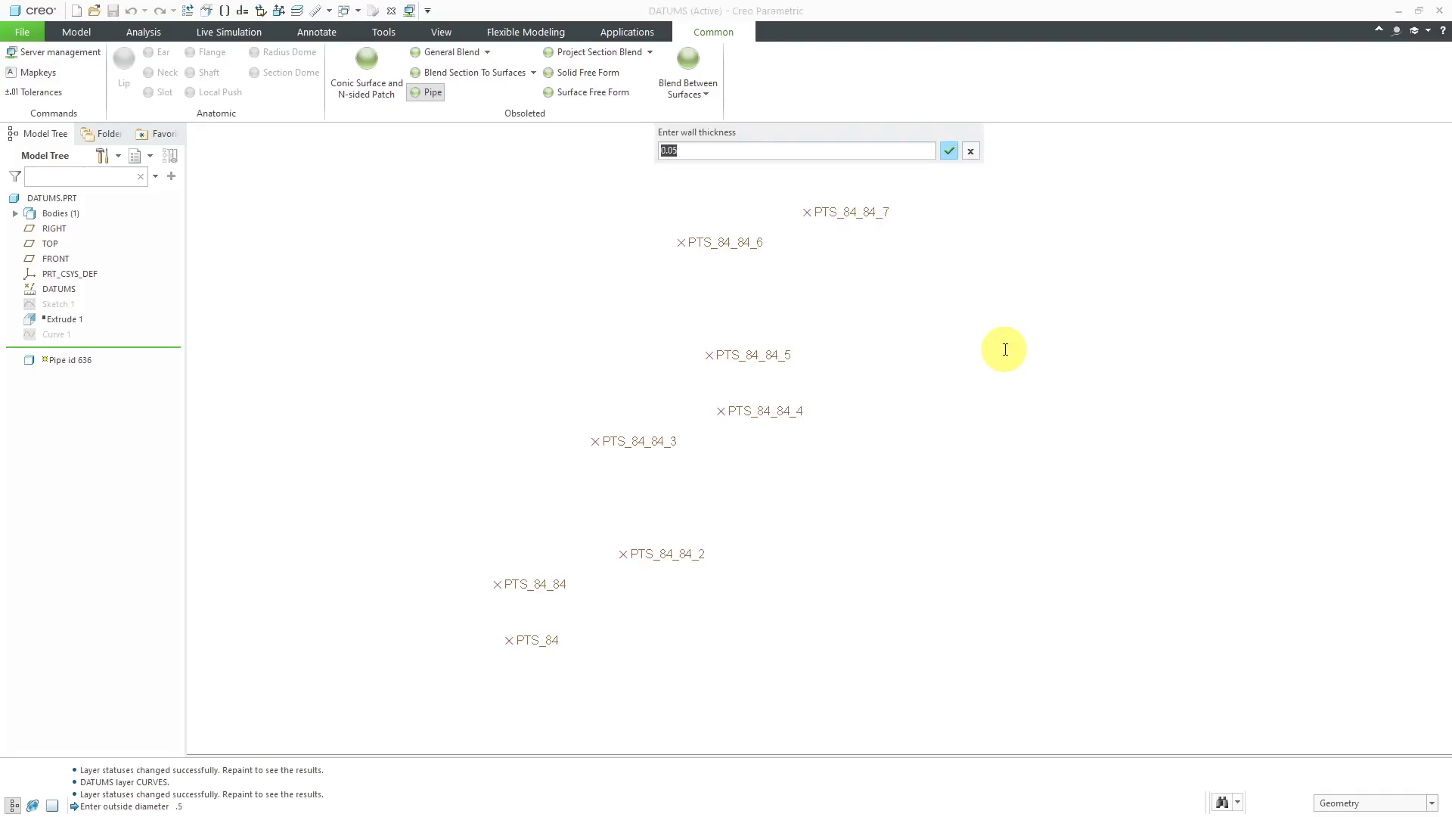
key(Return)
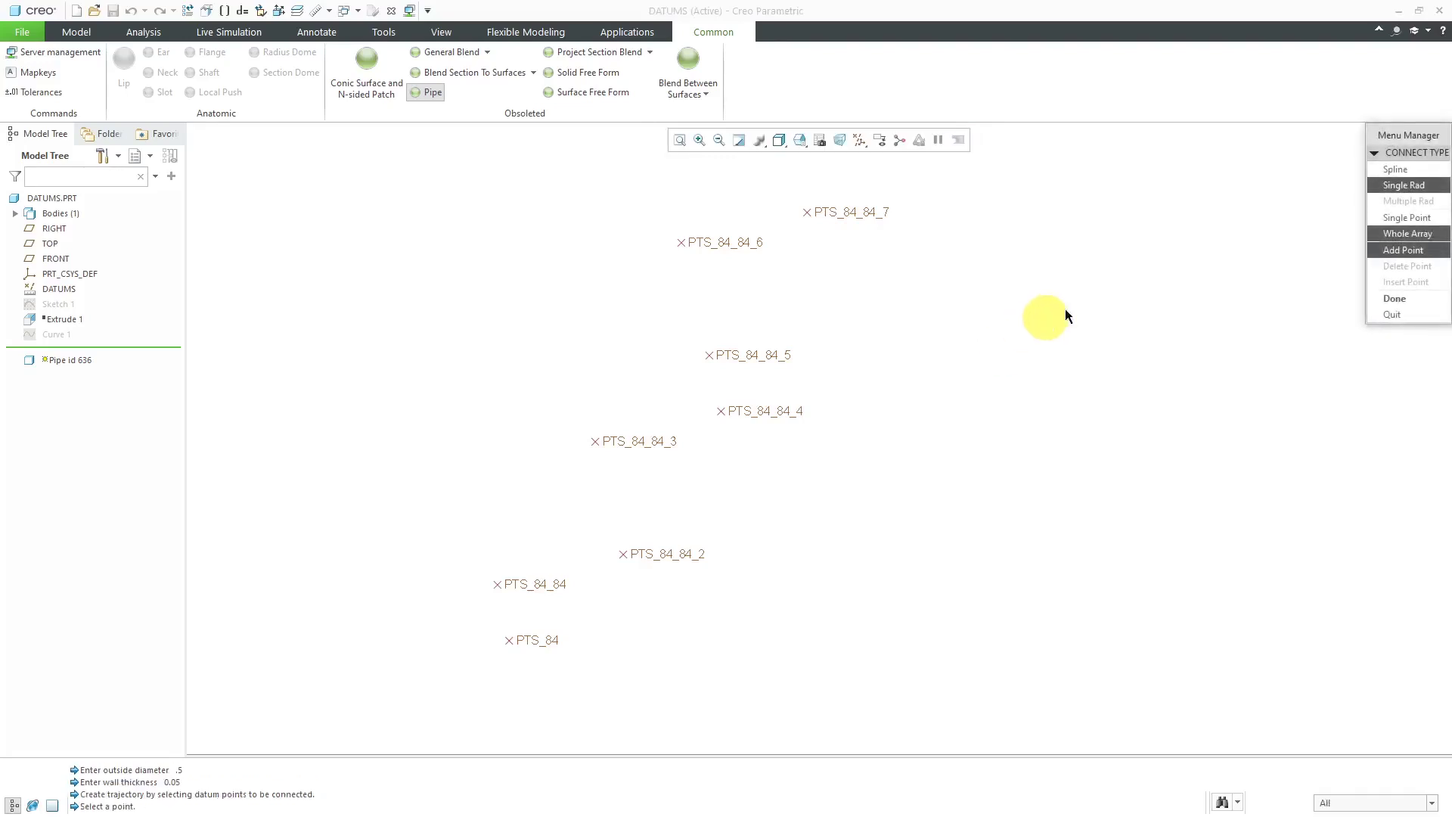
- Begin the pipe trajectory through PTS_84, PTS_84_84 and PTS_84_84_2 with a .5 bend radius
click(786, 414)
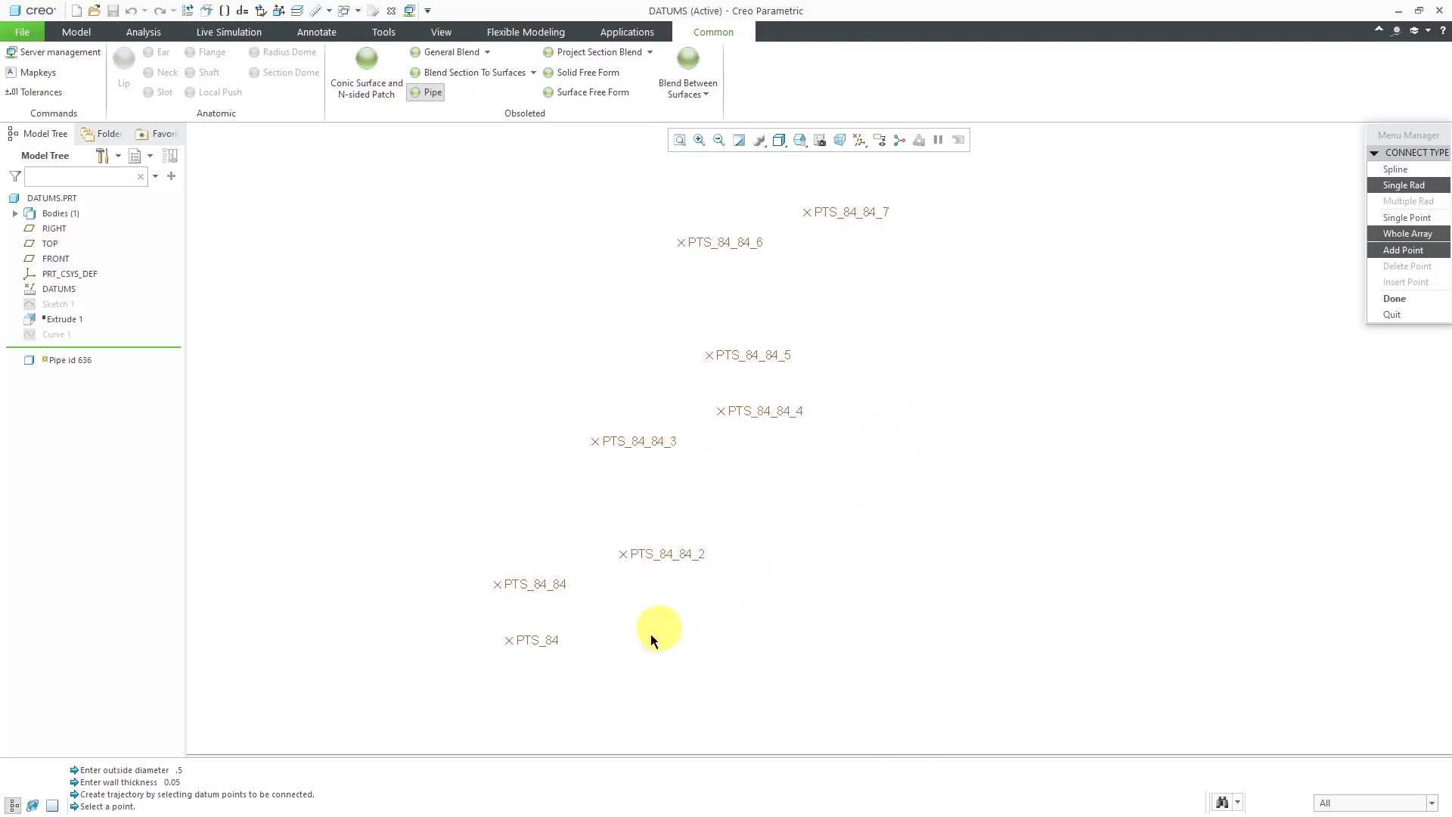
click(550, 640)
click(559, 587)
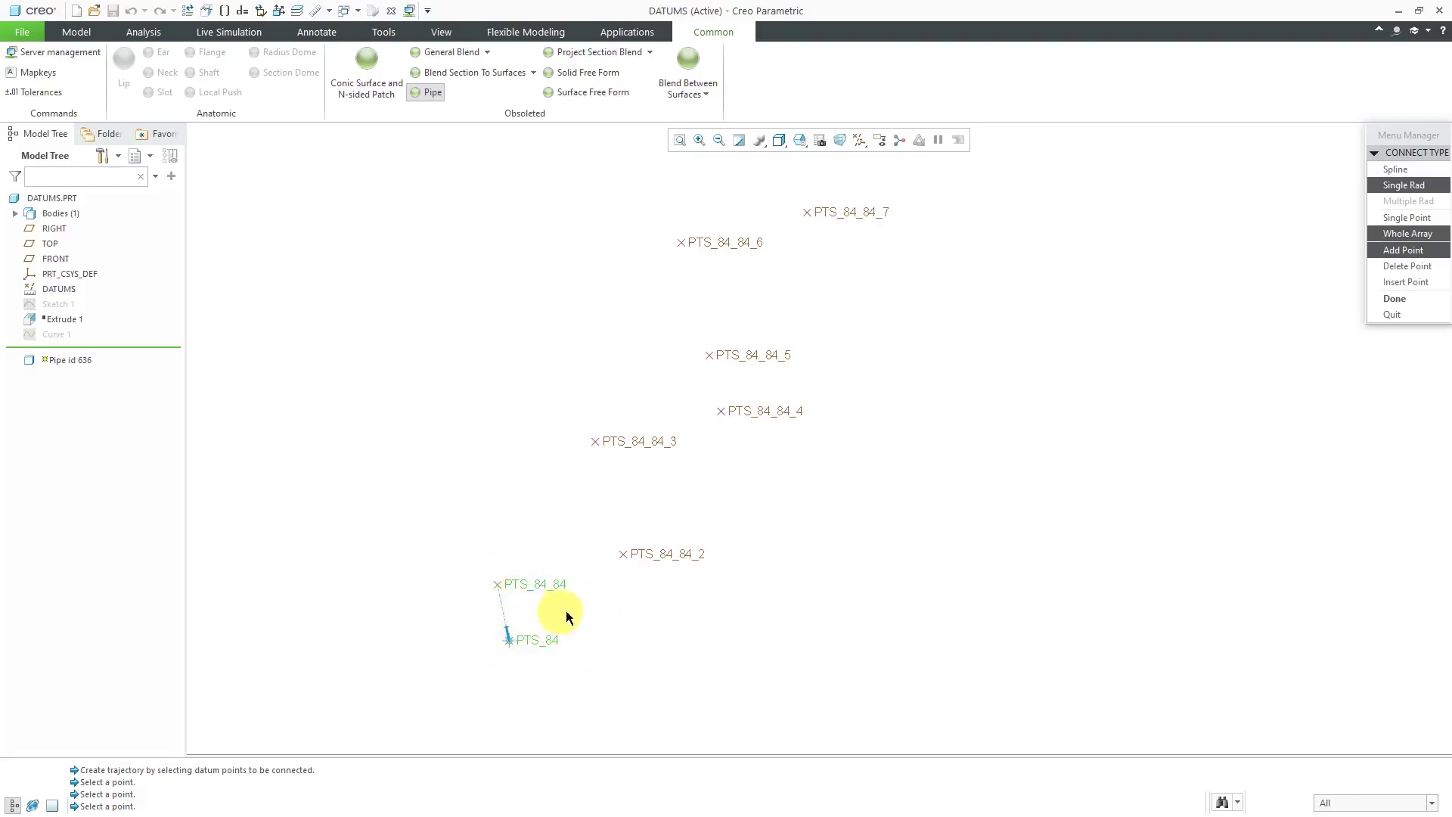
click(670, 557)
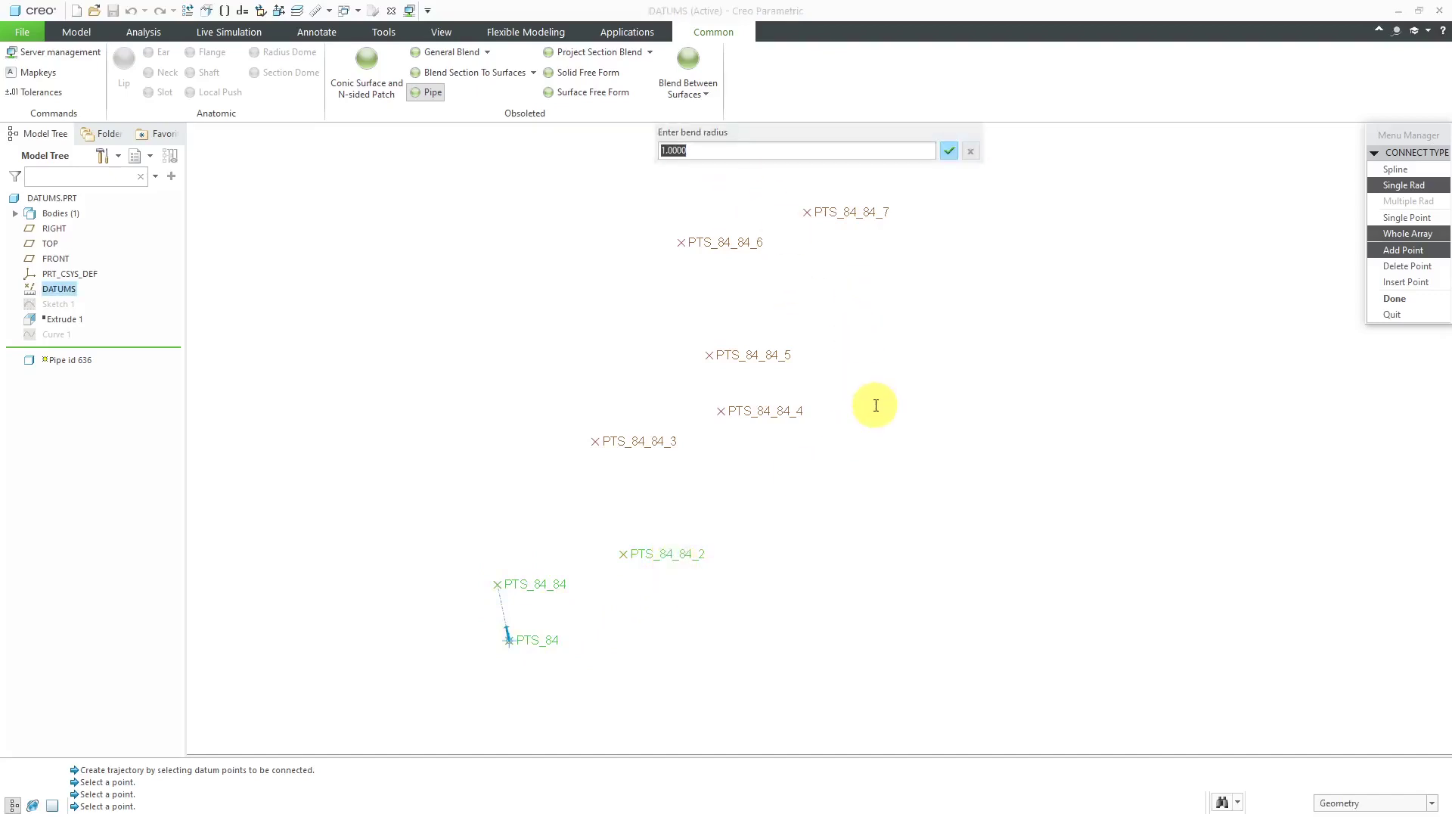
text(.5)
key(Return)
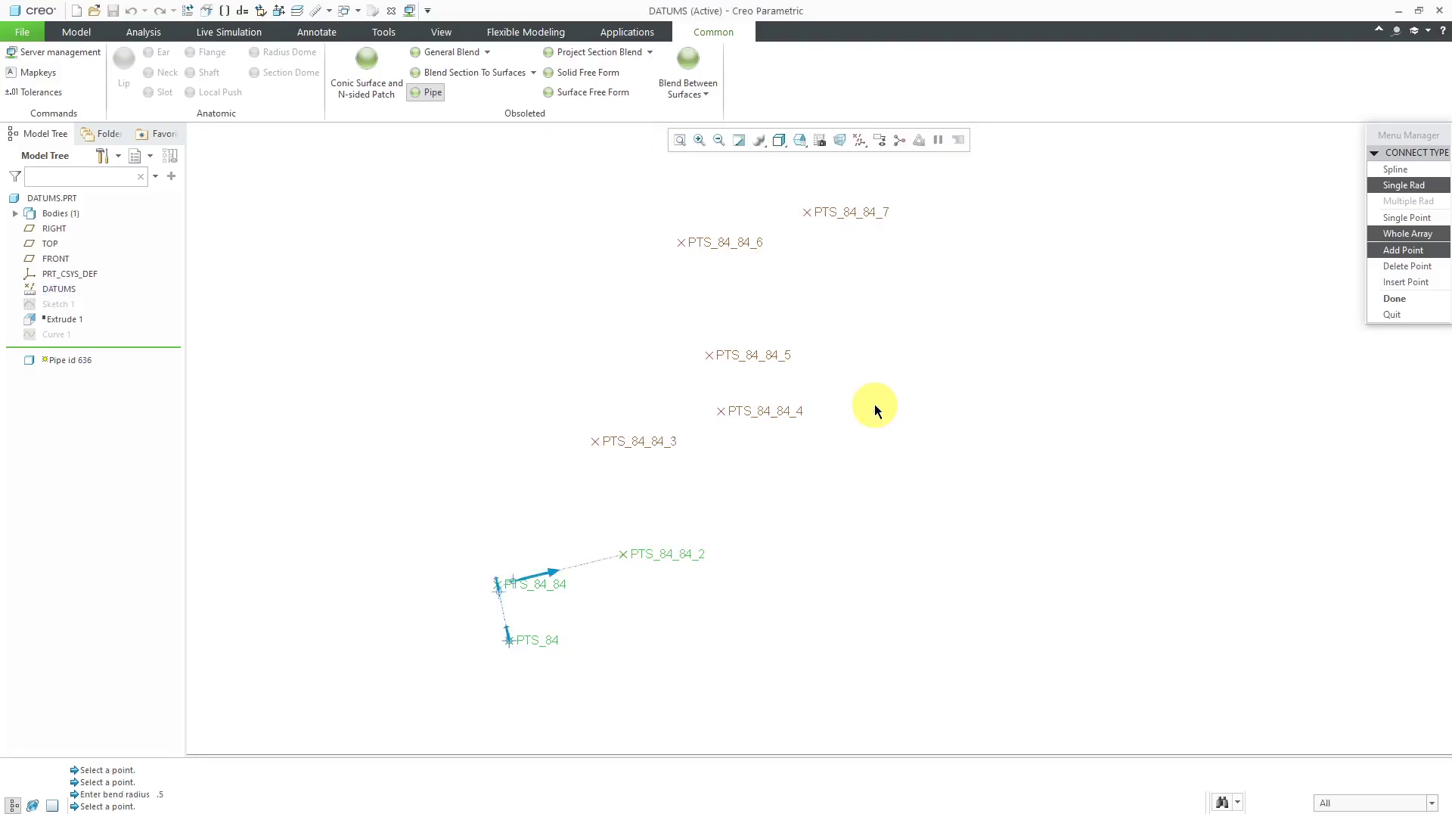
- Extend the trajectory through PTS_84_84_3 to PTS_84_84_7 and complete the pipe
click(658, 440)
click(778, 413)
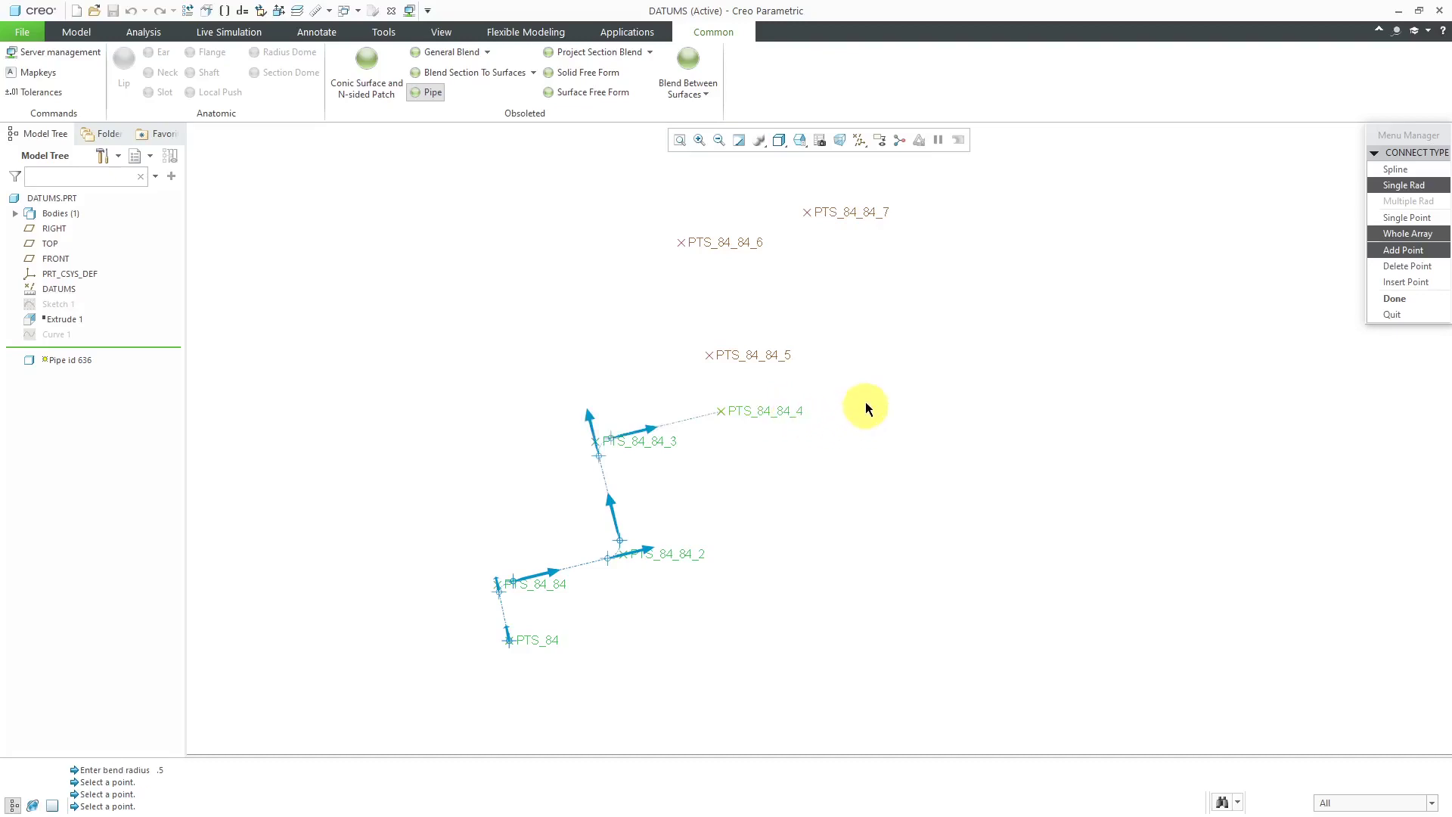
click(777, 354)
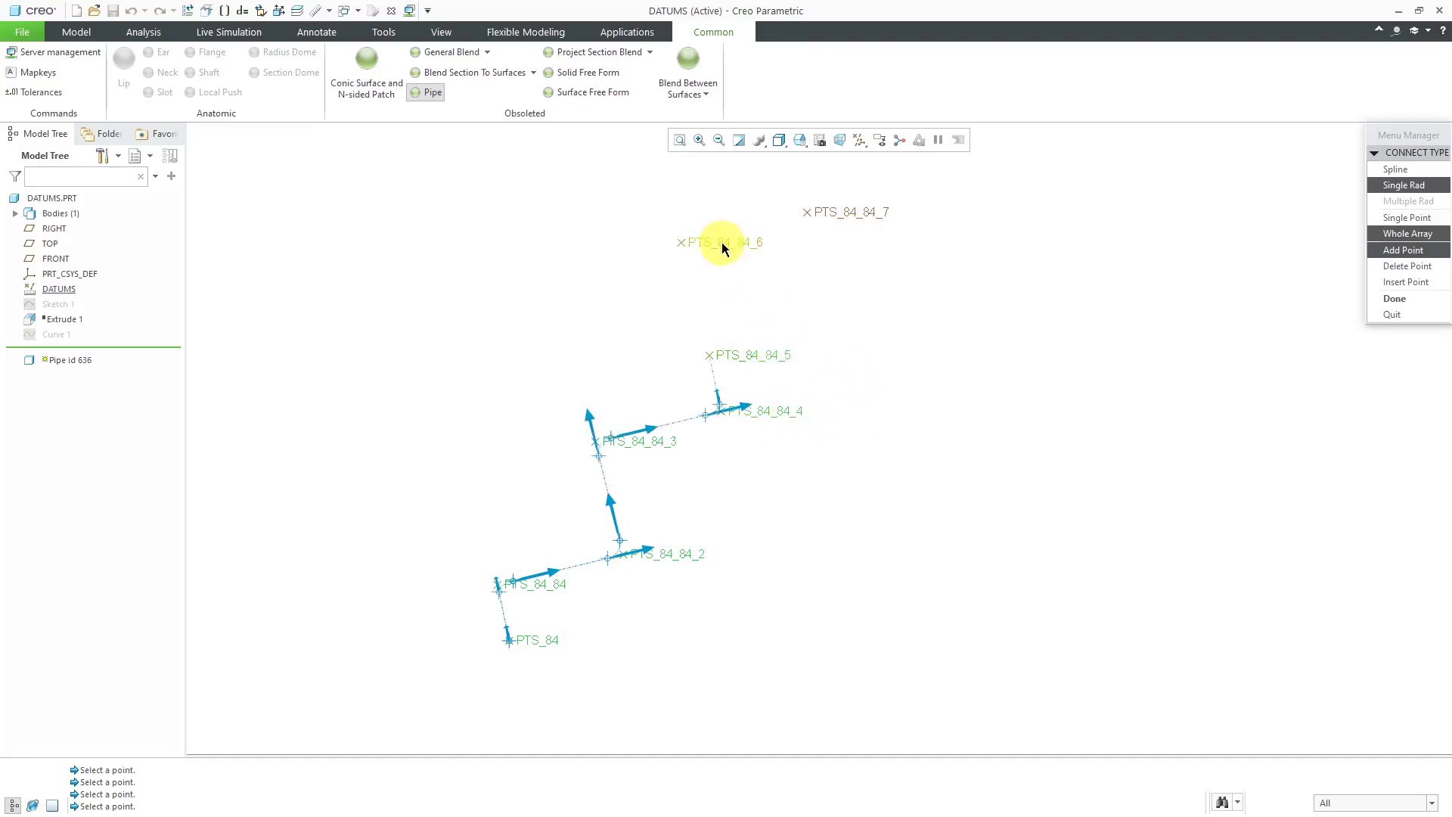
click(723, 243)
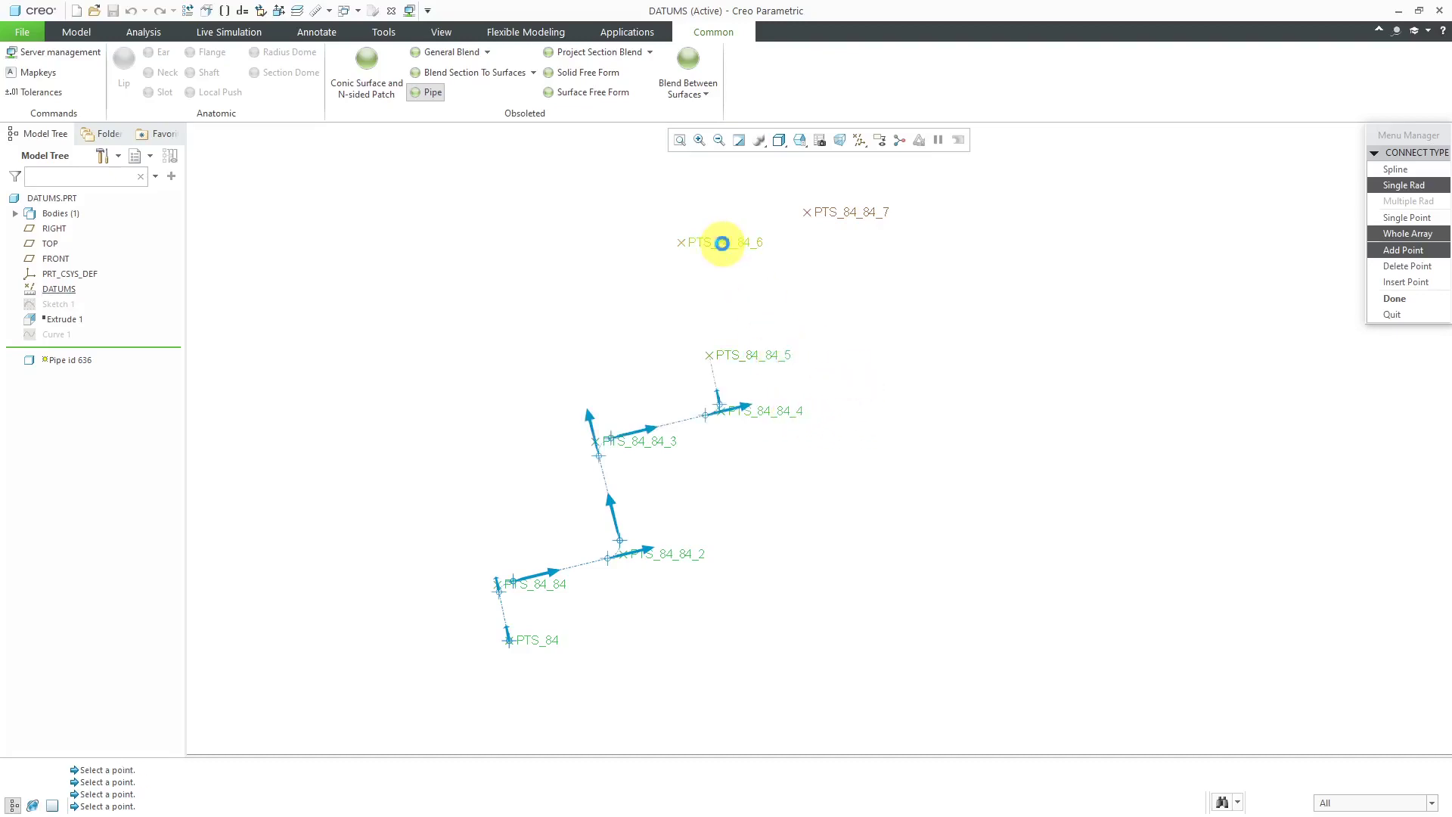
click(861, 212)
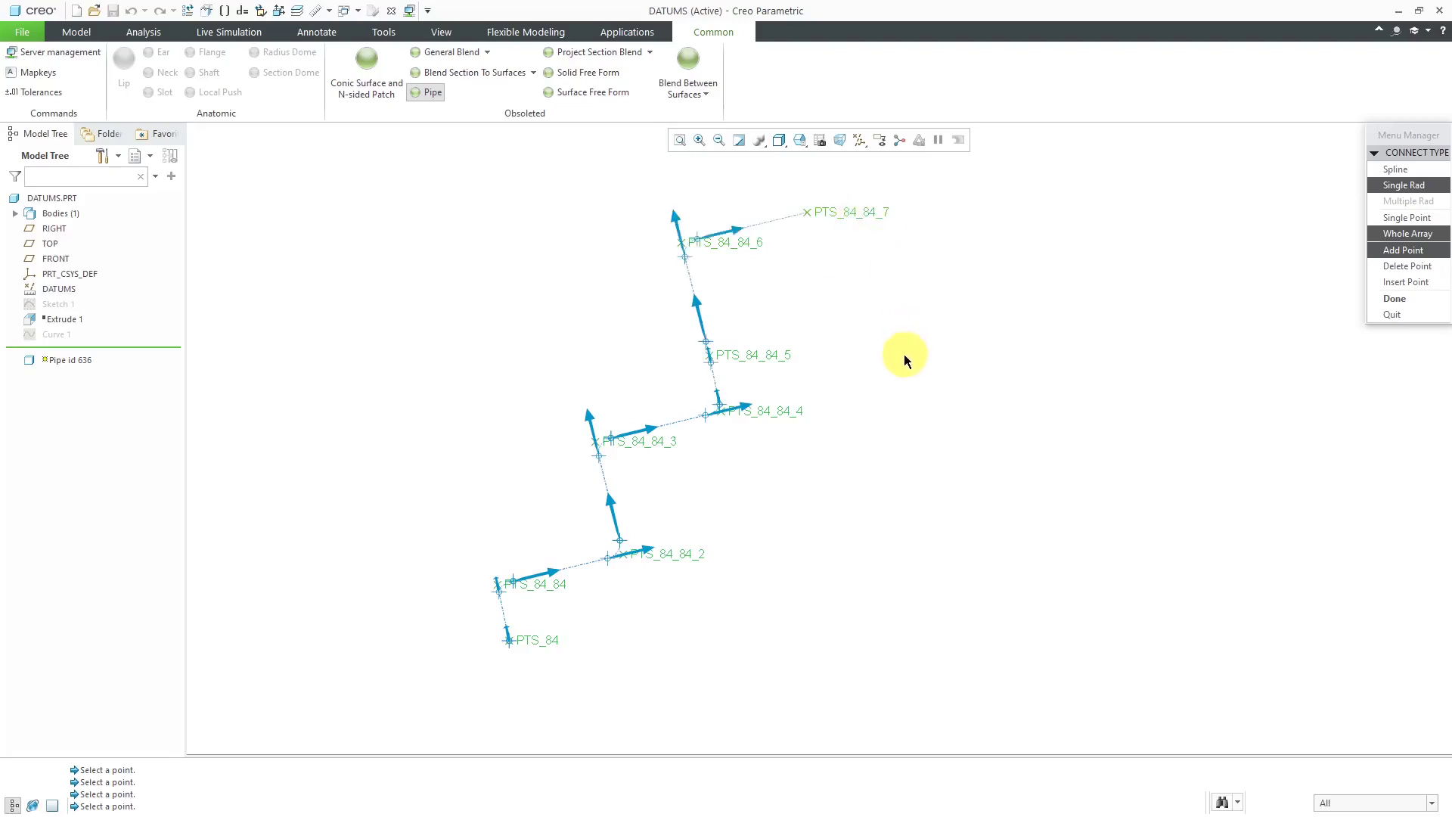
click(1397, 300)
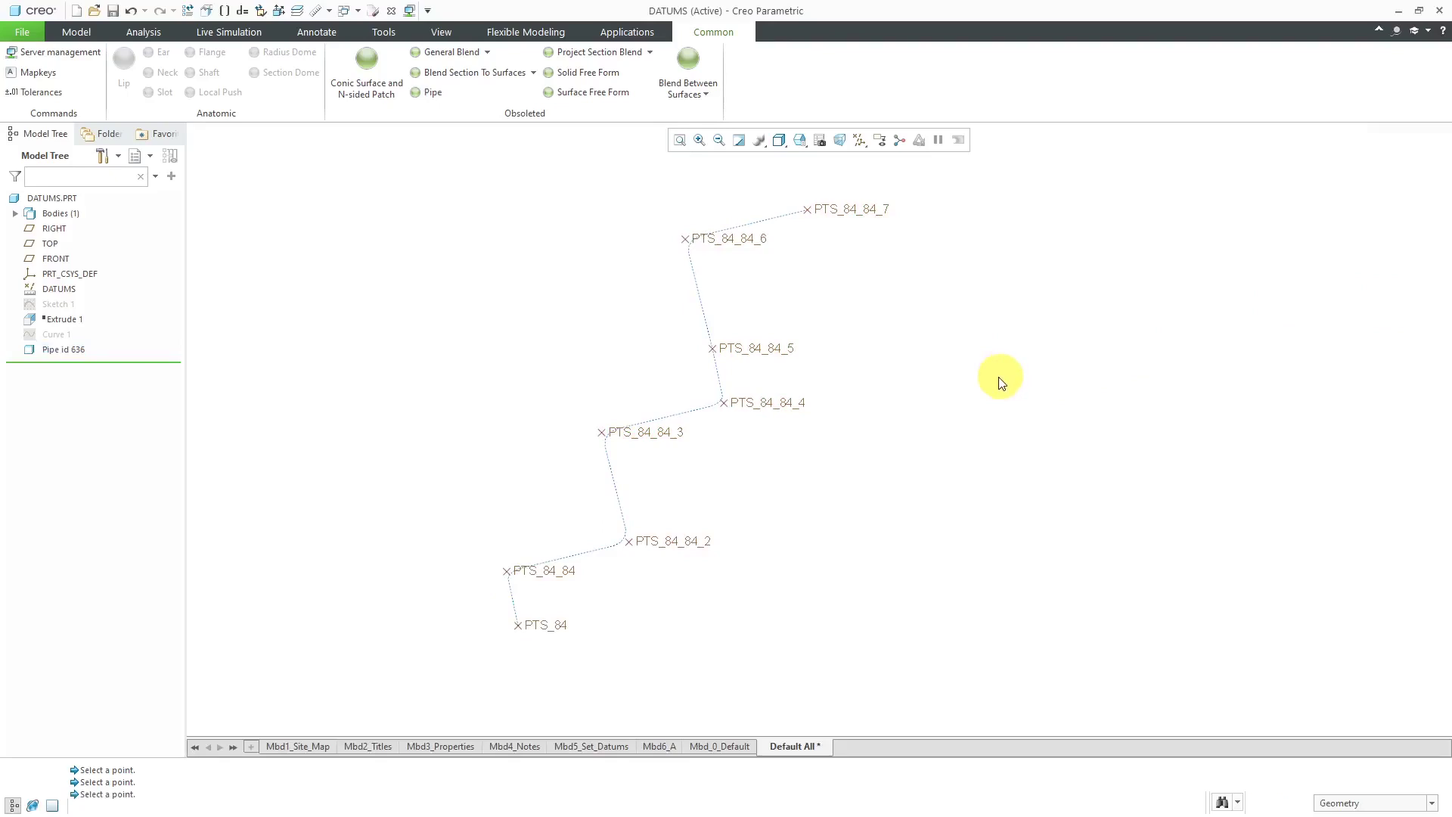
- Turn off datum point display so only the trajectory path is visible
mouse_move(787, 457)
middle_down()
mouse_move(836, 386)
mouse_move(885, 373)
mouse_move(842, 393)
mouse_move(848, 407)
middle_up()
click(862, 141)
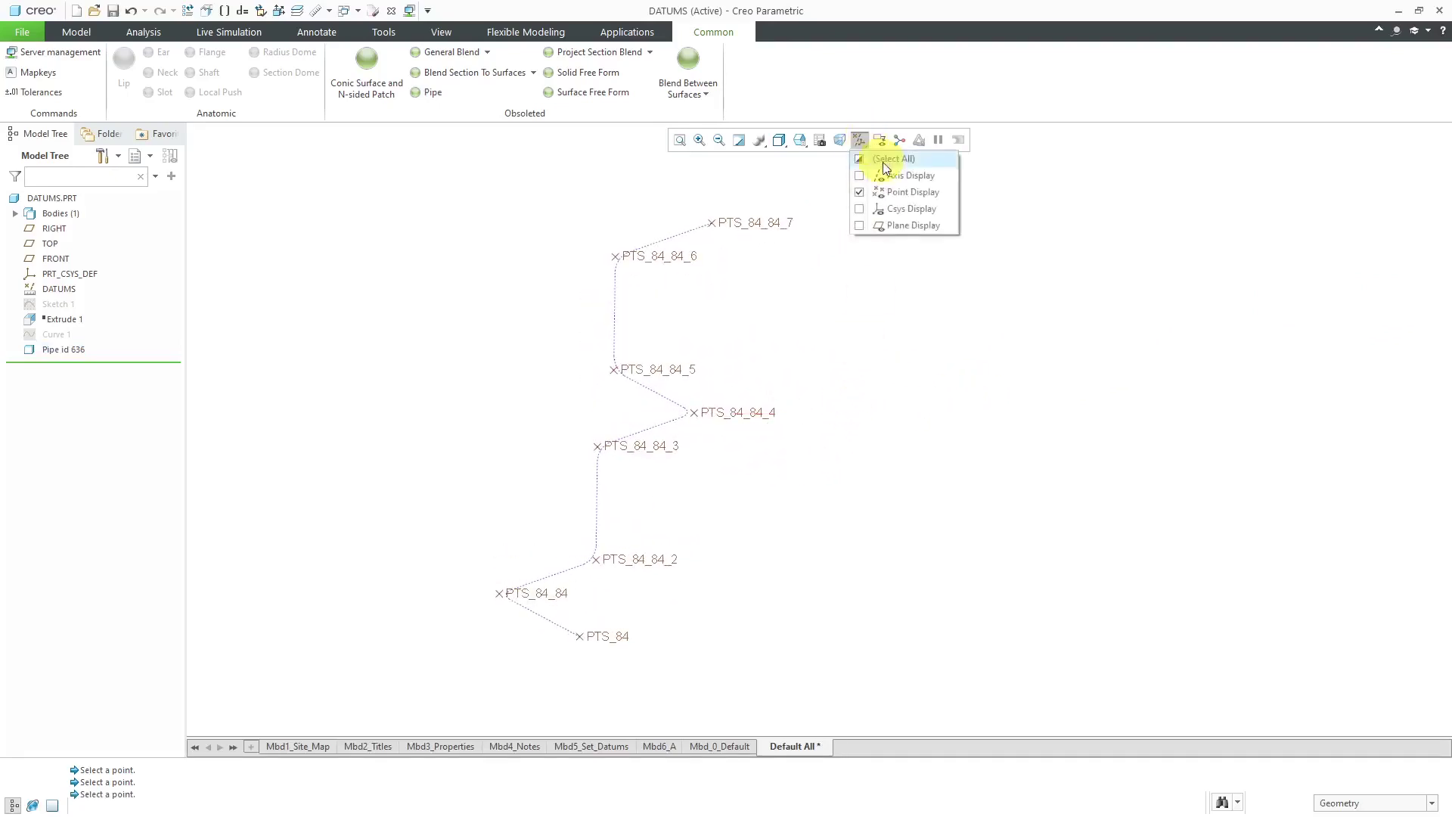
click(905, 191)
mouse_move(764, 393)
middle_down()
mouse_move(717, 398)
mouse_move(716, 427)
mouse_move(772, 393)
mouse_move(772, 444)
middle_up()
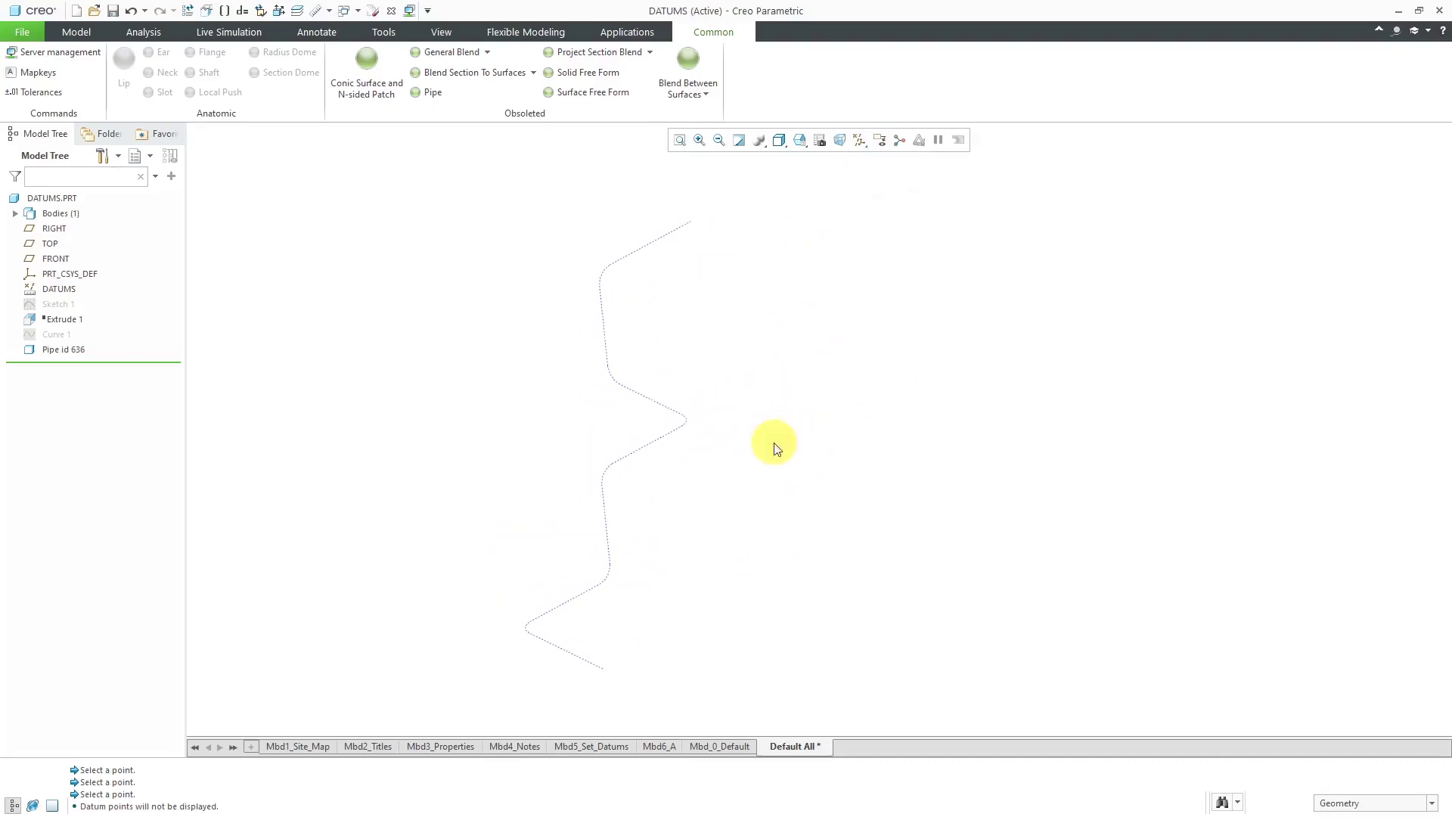
- Try the Curve selection filter on the trajectory, then set the filter back to Geometry
click(1371, 802)
click(1360, 711)
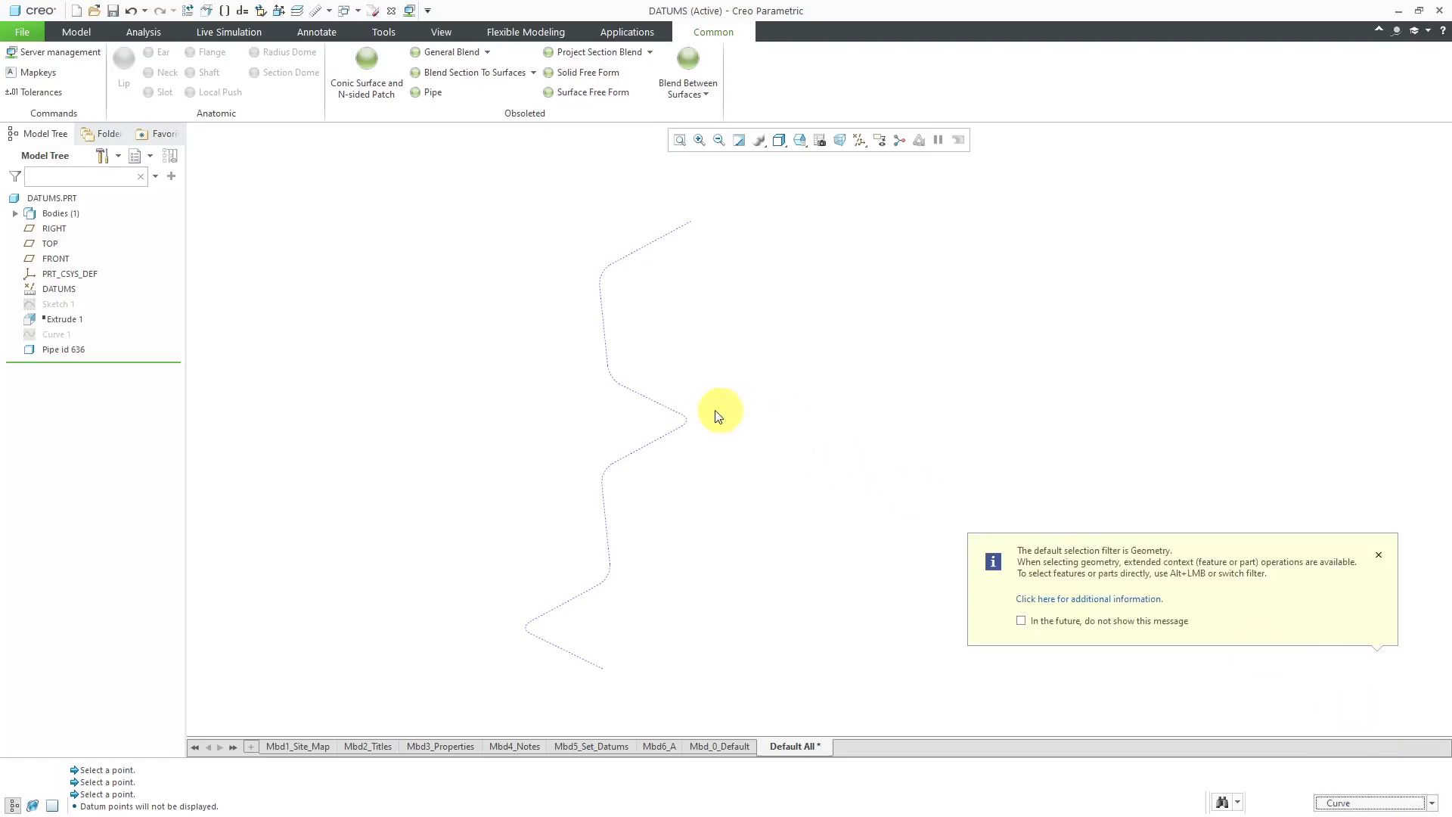
click(676, 436)
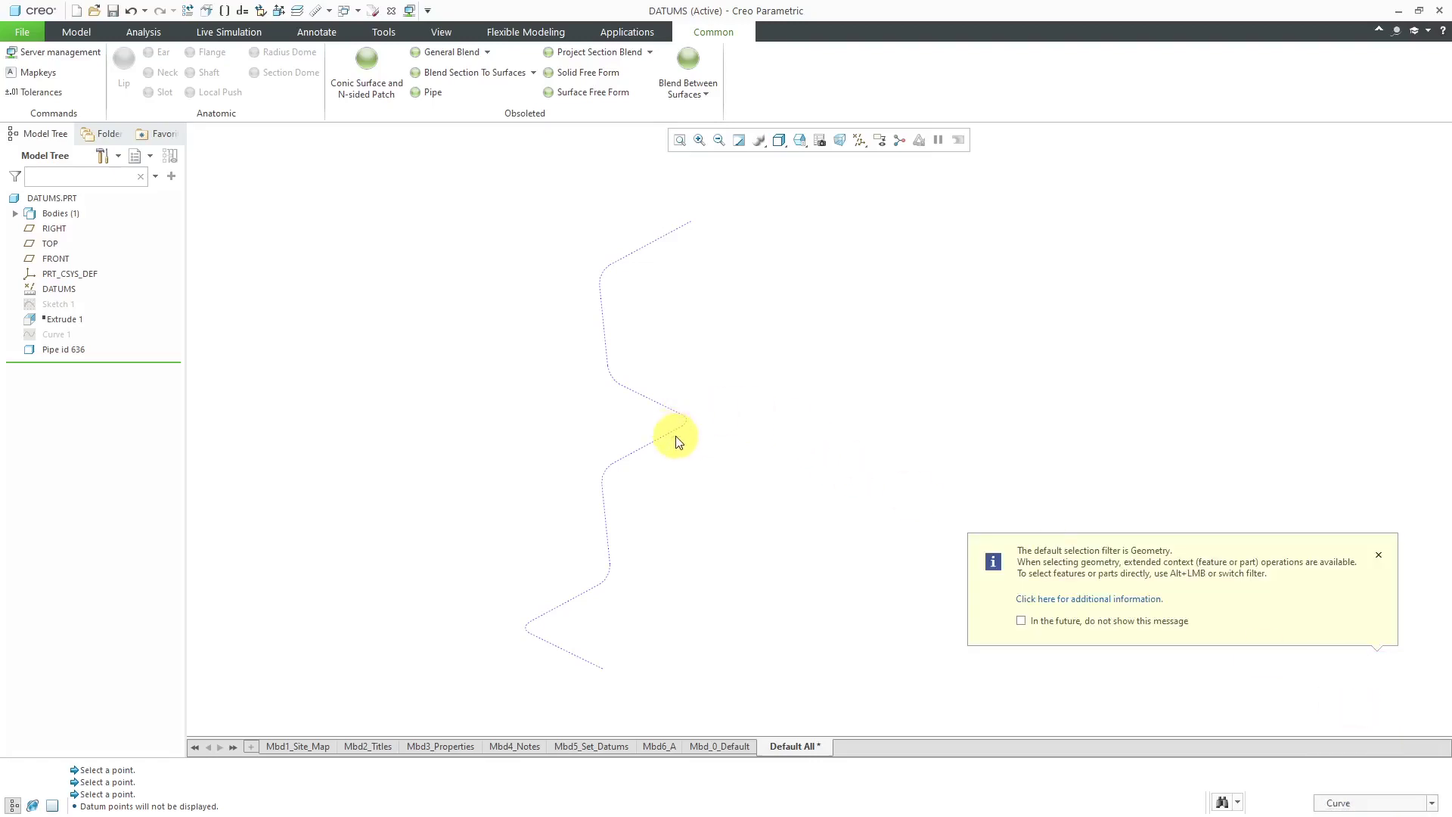
click(1378, 555)
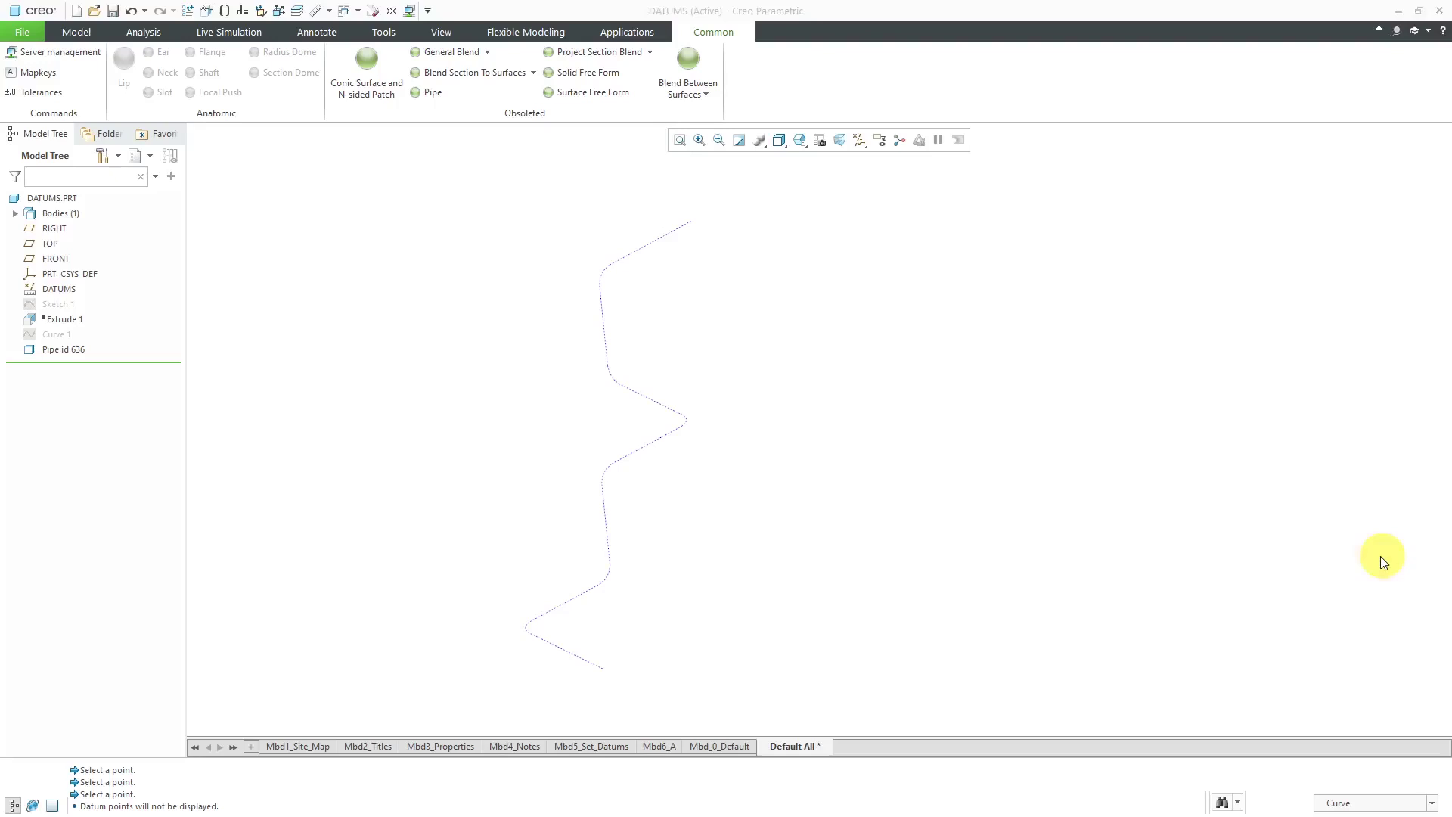
click(1411, 809)
click(1355, 657)
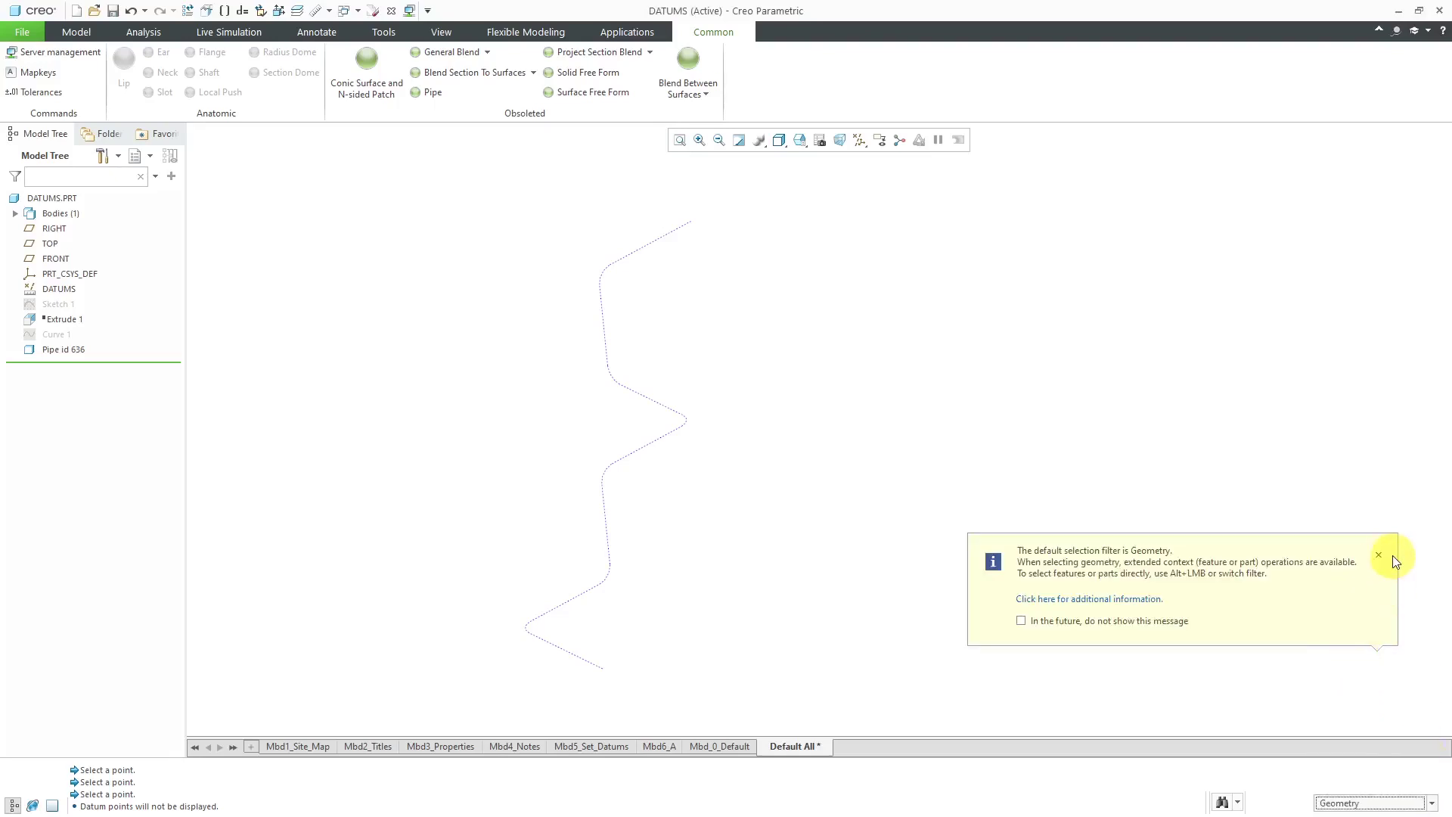
click(1379, 556)
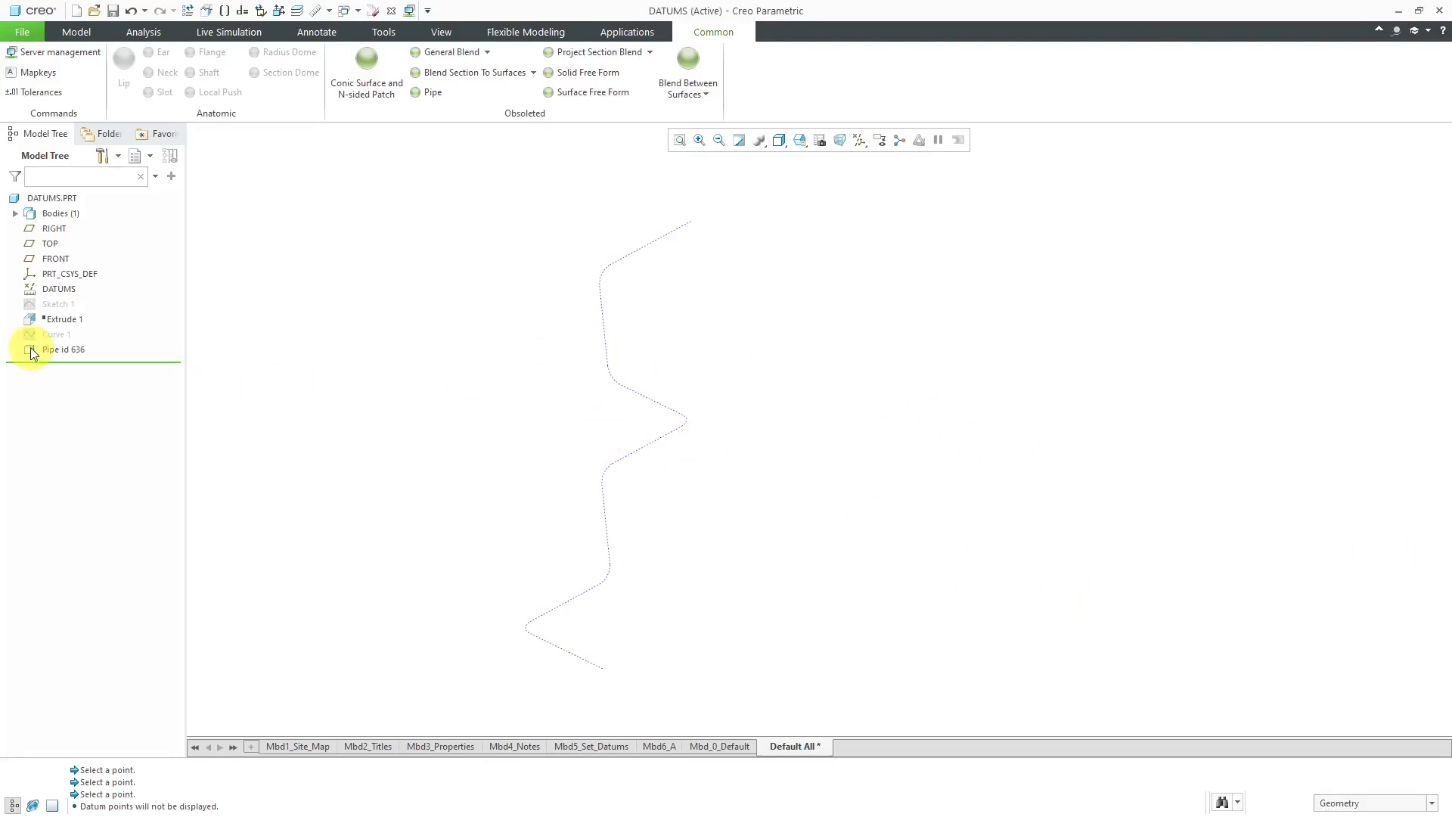
- Redefine Pipe id 636's attributes to Geometry so it becomes a real hollow tube
click(51, 349)
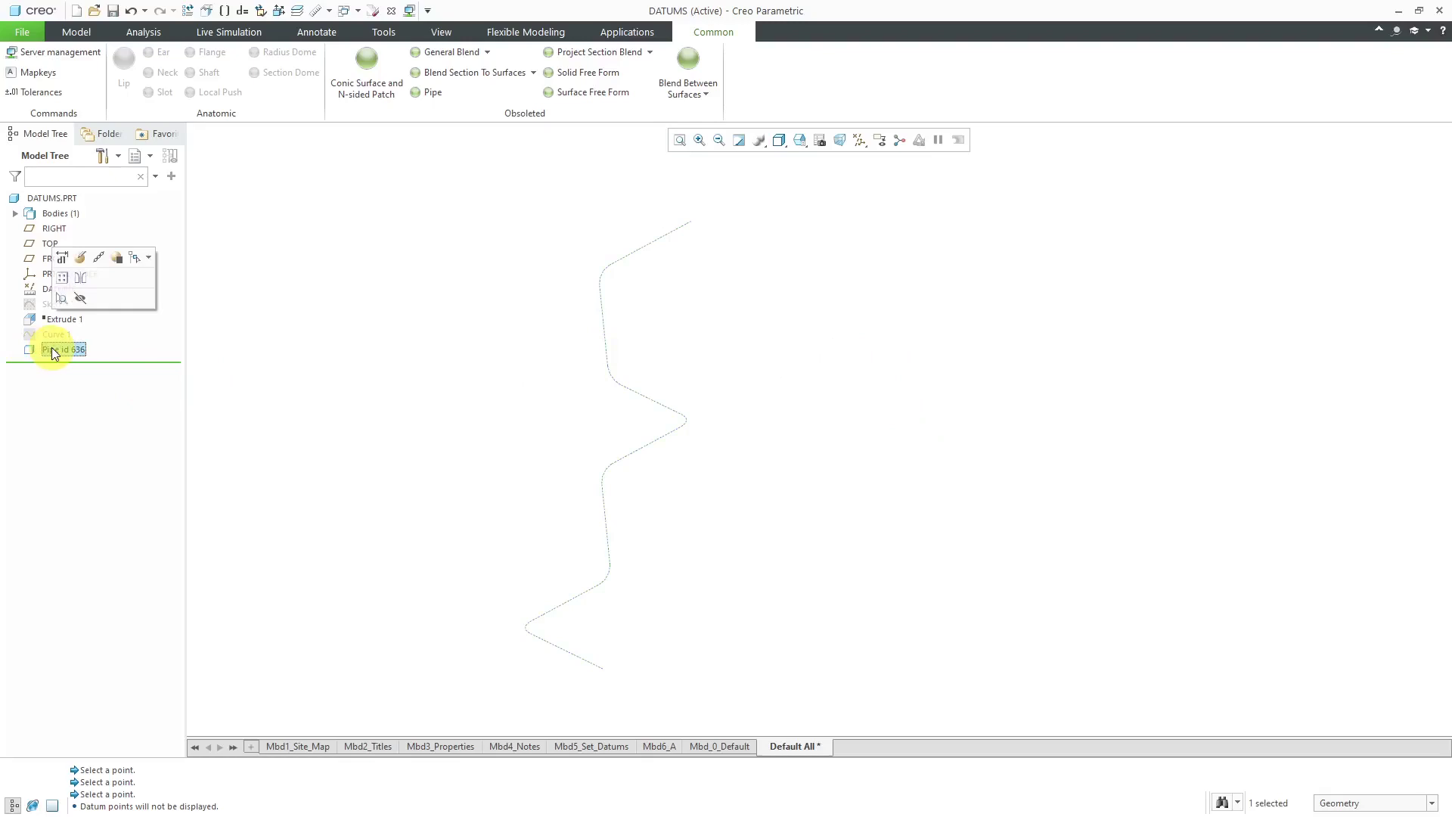
click(80, 258)
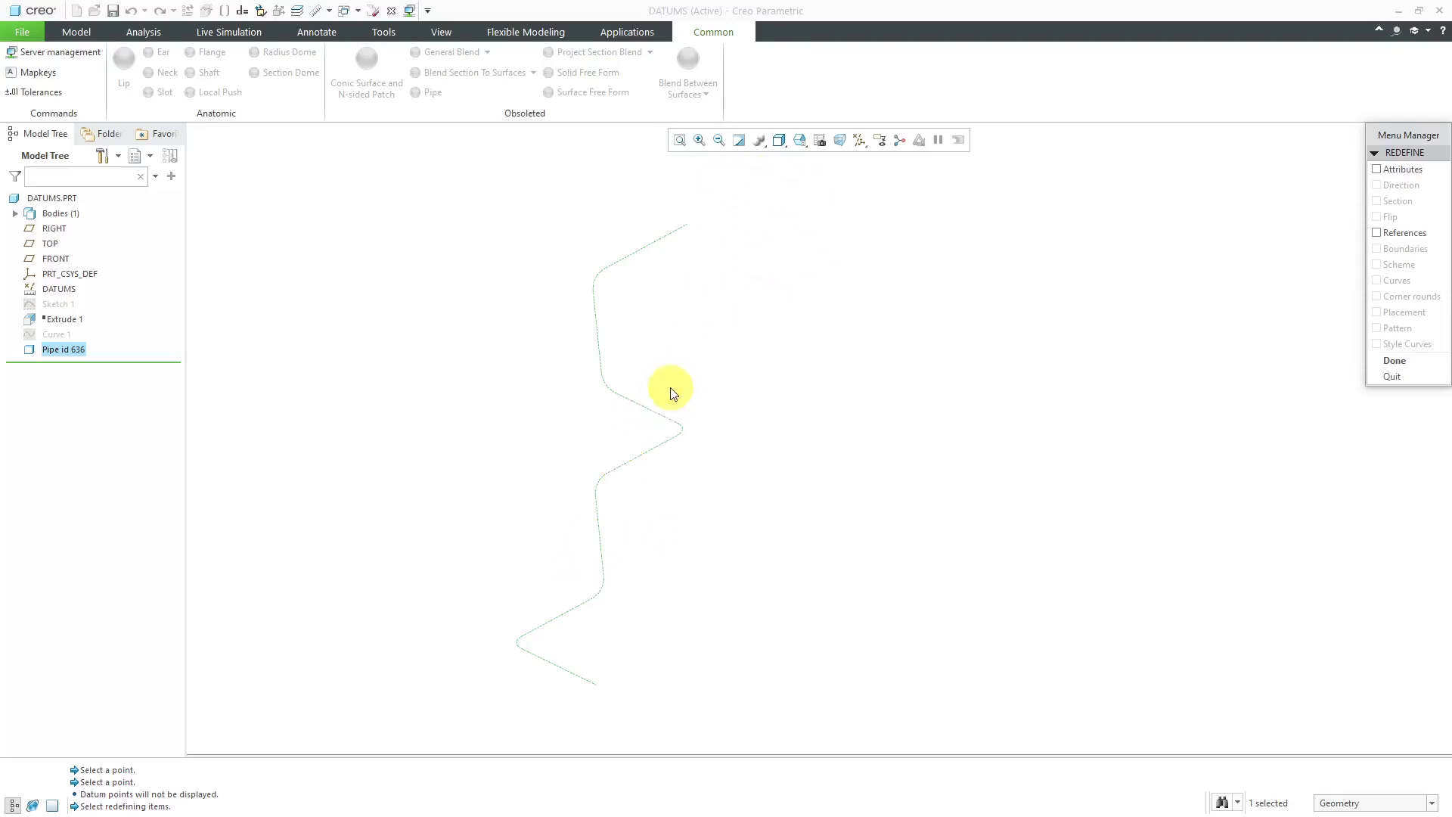
click(1408, 173)
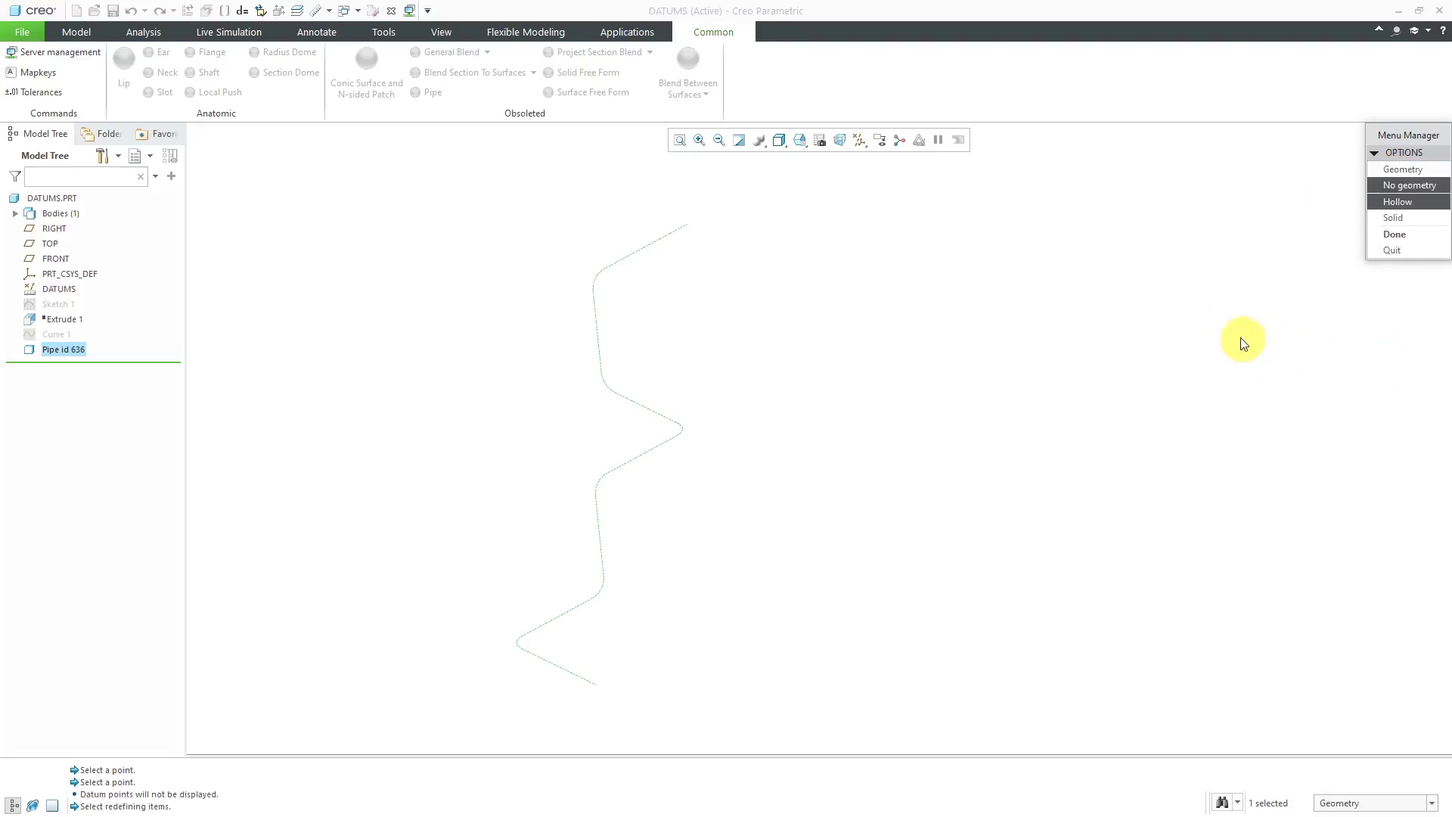
click(1408, 171)
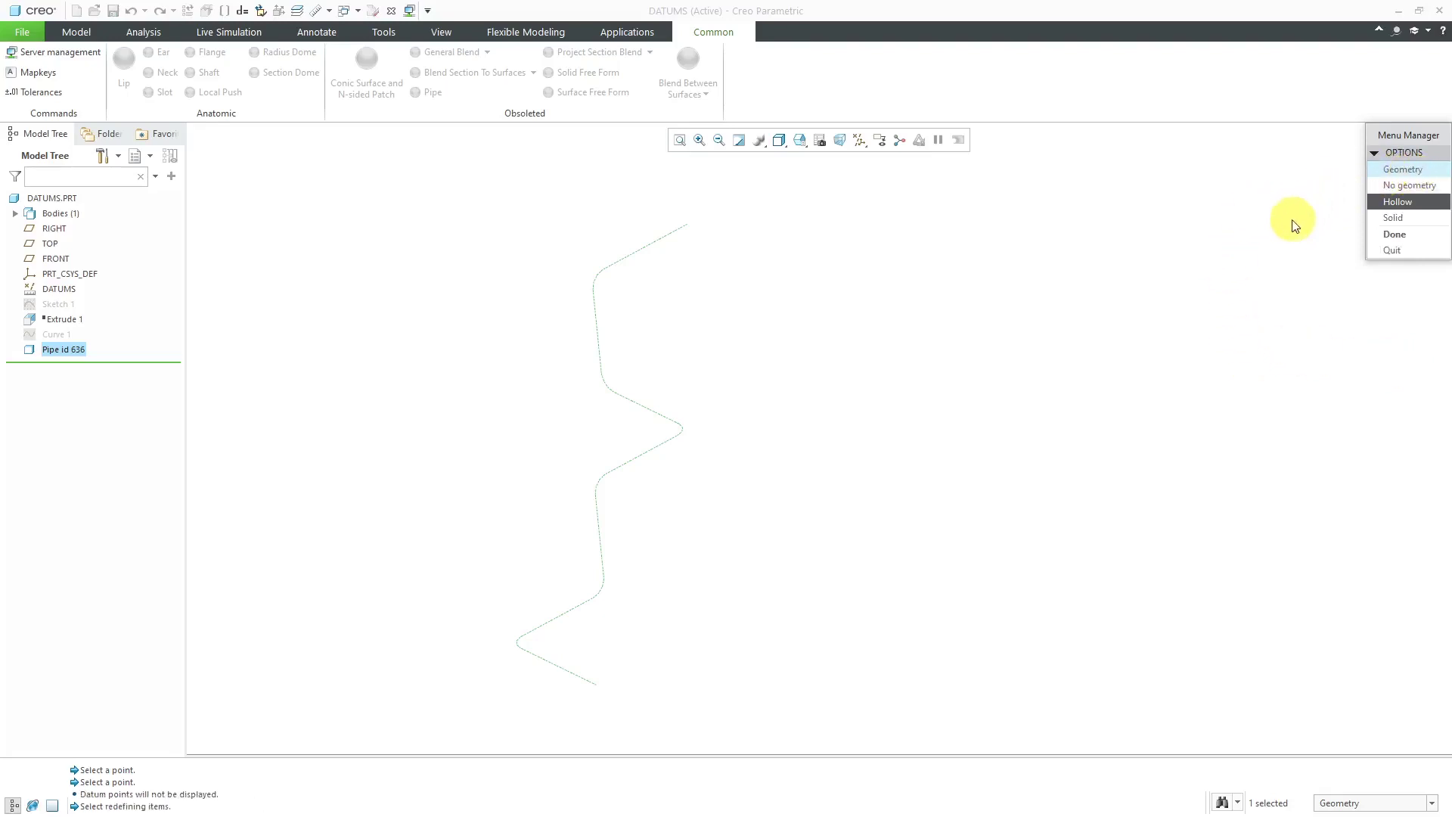
click(1394, 234)
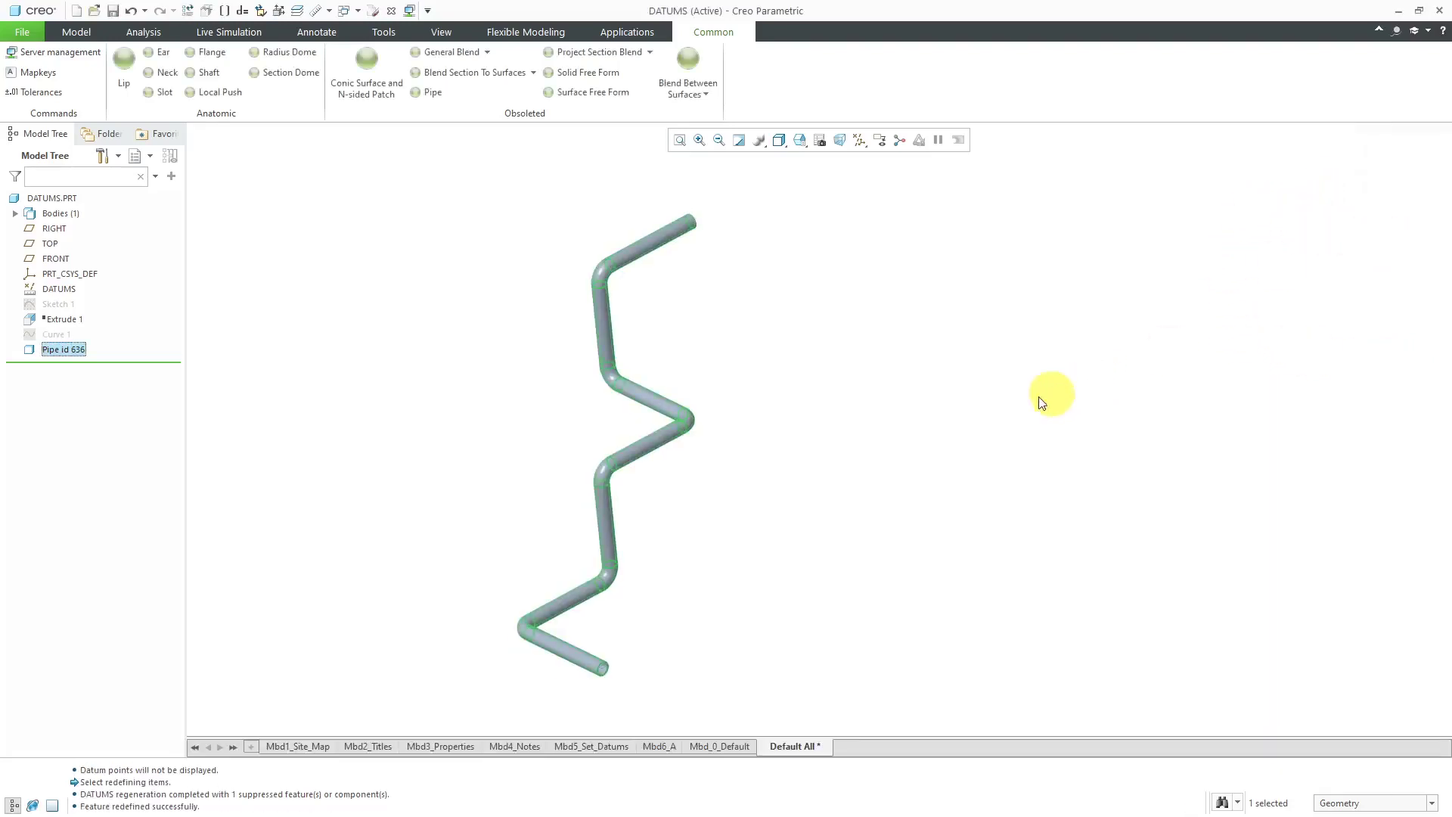
click(782, 471)
middle_drag(810, 435, 584, 522)
scroll(530, 568, up, 10)
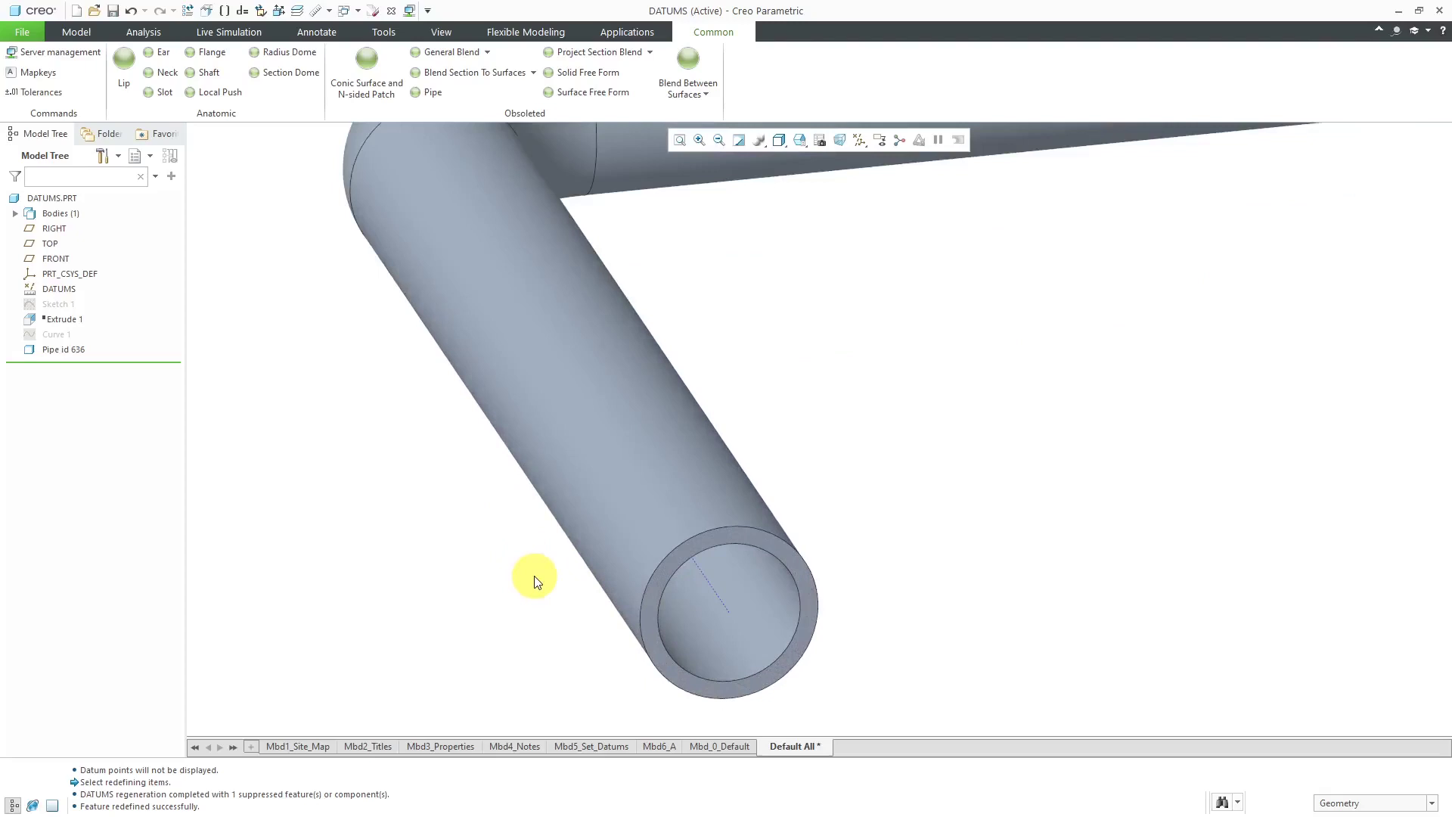
scroll(605, 624, down, 5)
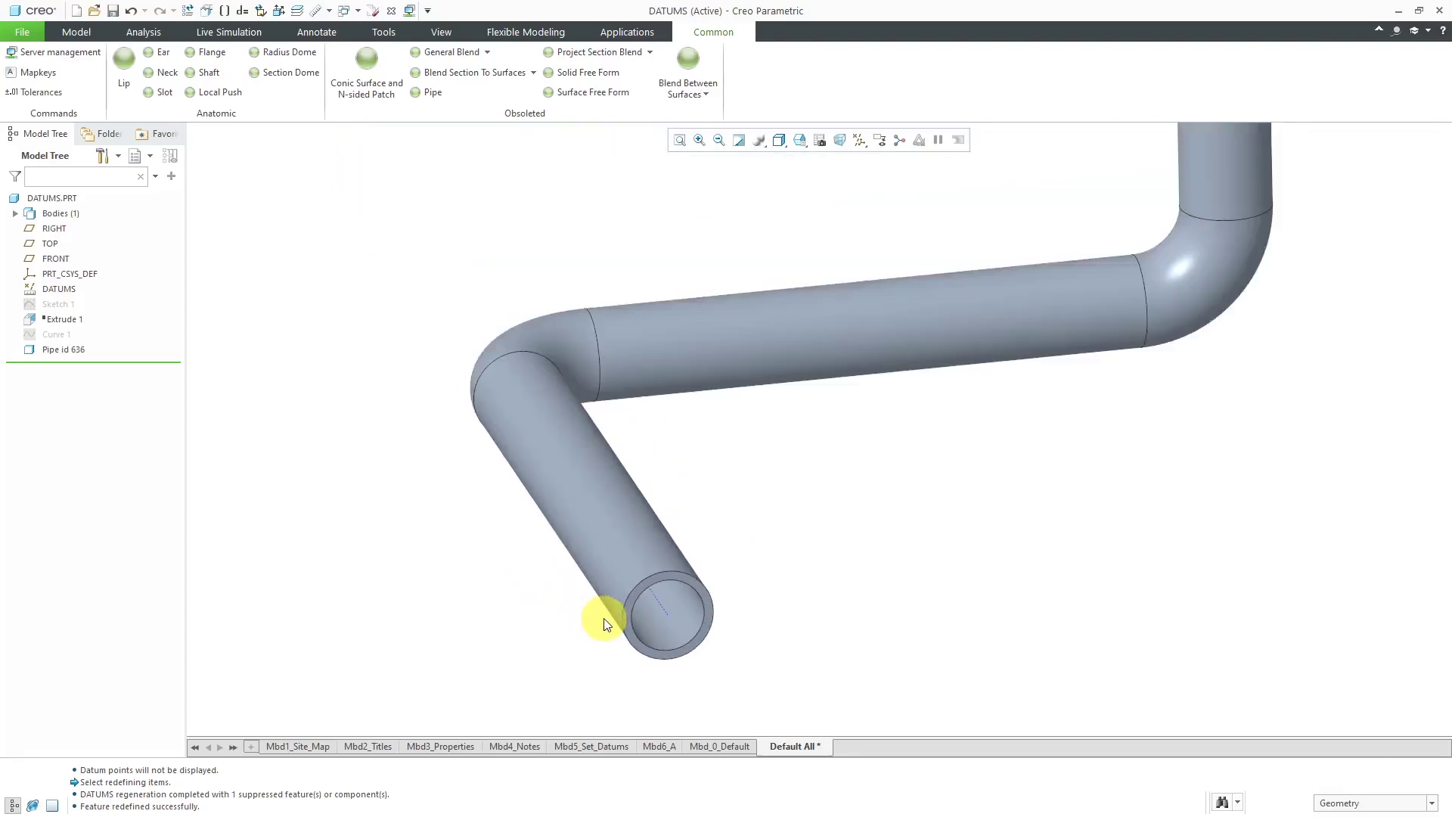
scroll(574, 577, down, 4)
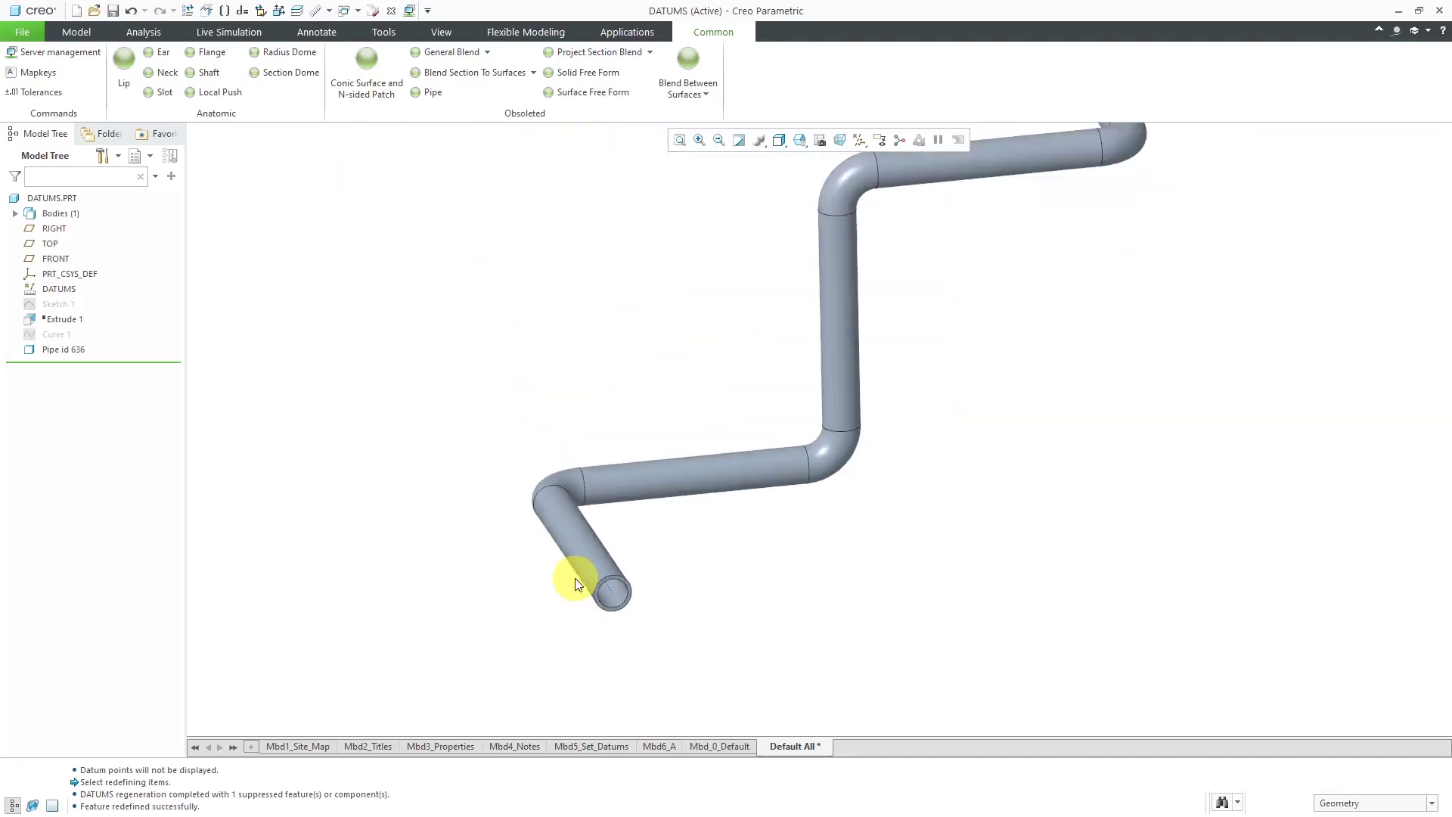
scroll(674, 570, down, 3)
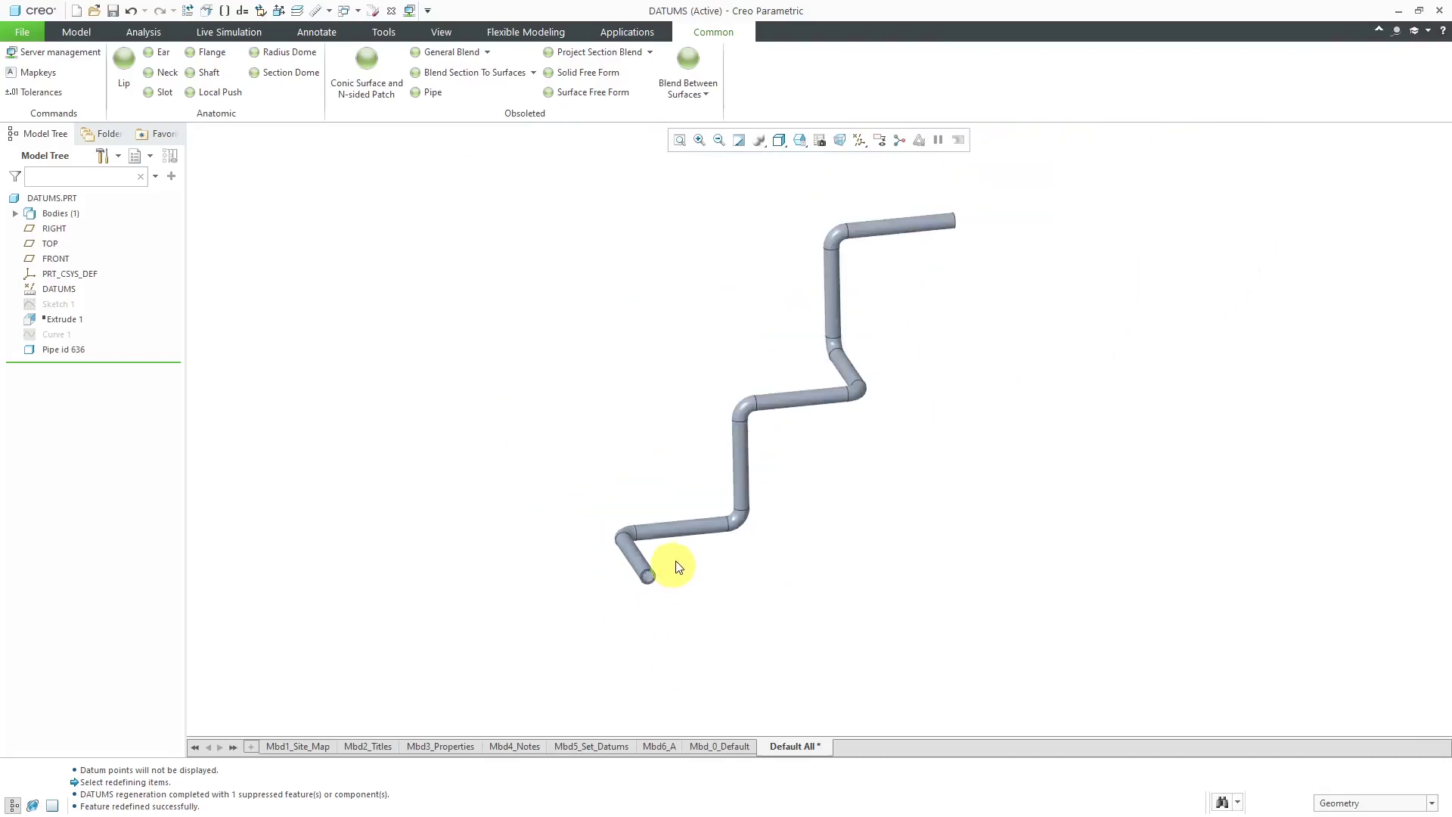
middle_drag(679, 568, 629, 464)
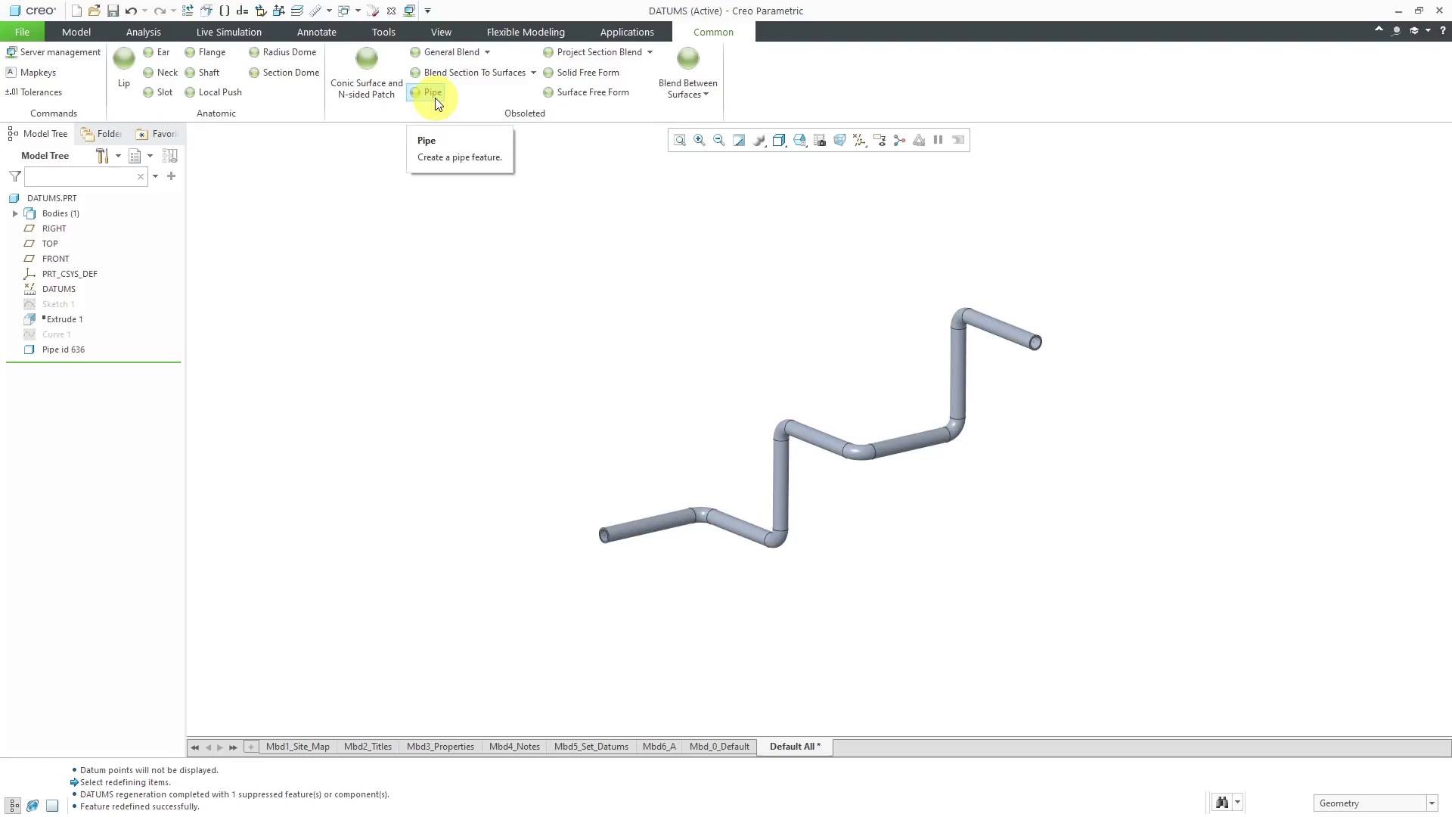
- Suppress Pipe id 636 and turn datum point display back on
click(56, 349)
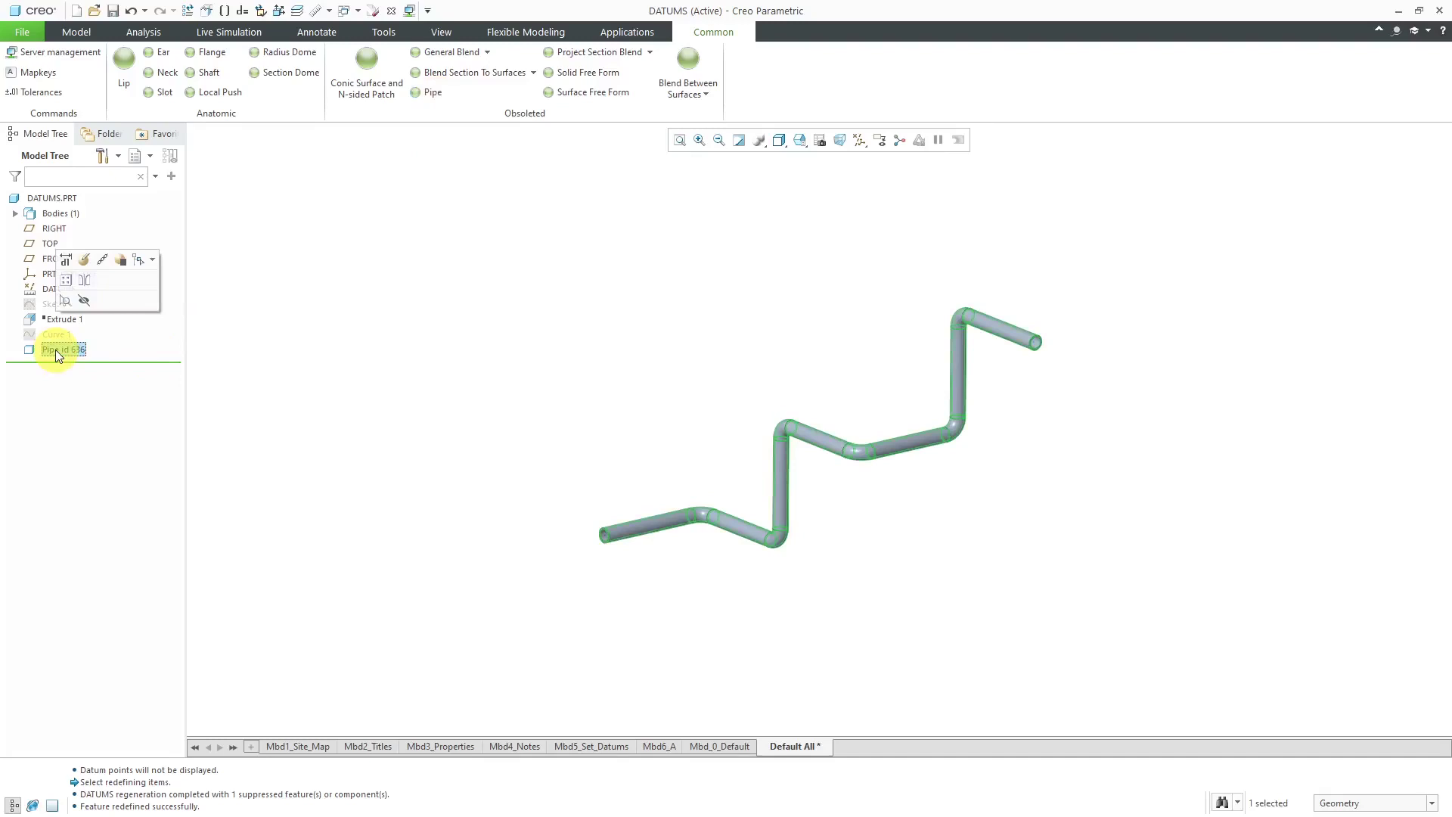
click(121, 259)
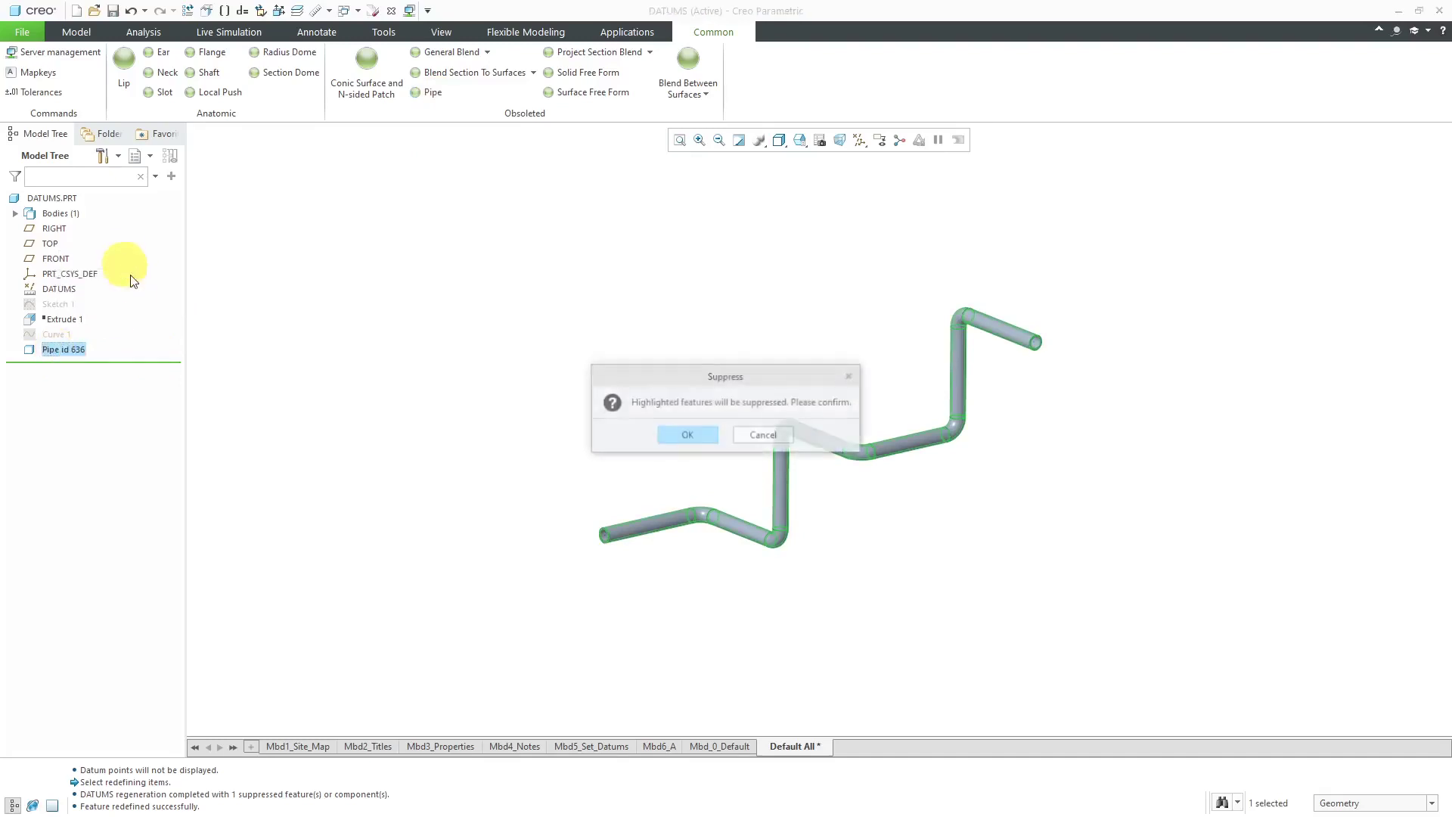
click(684, 433)
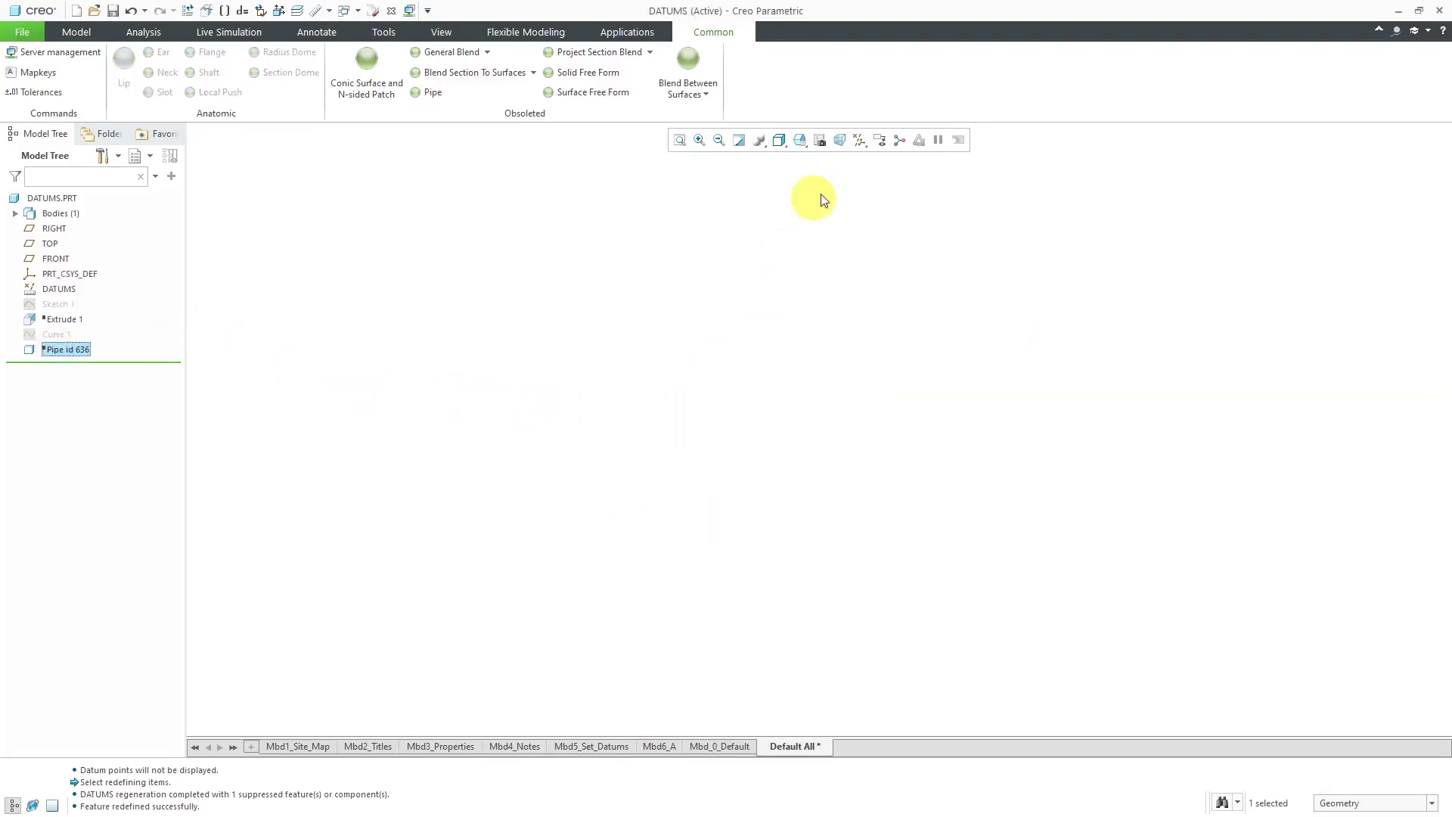
click(860, 142)
click(906, 192)
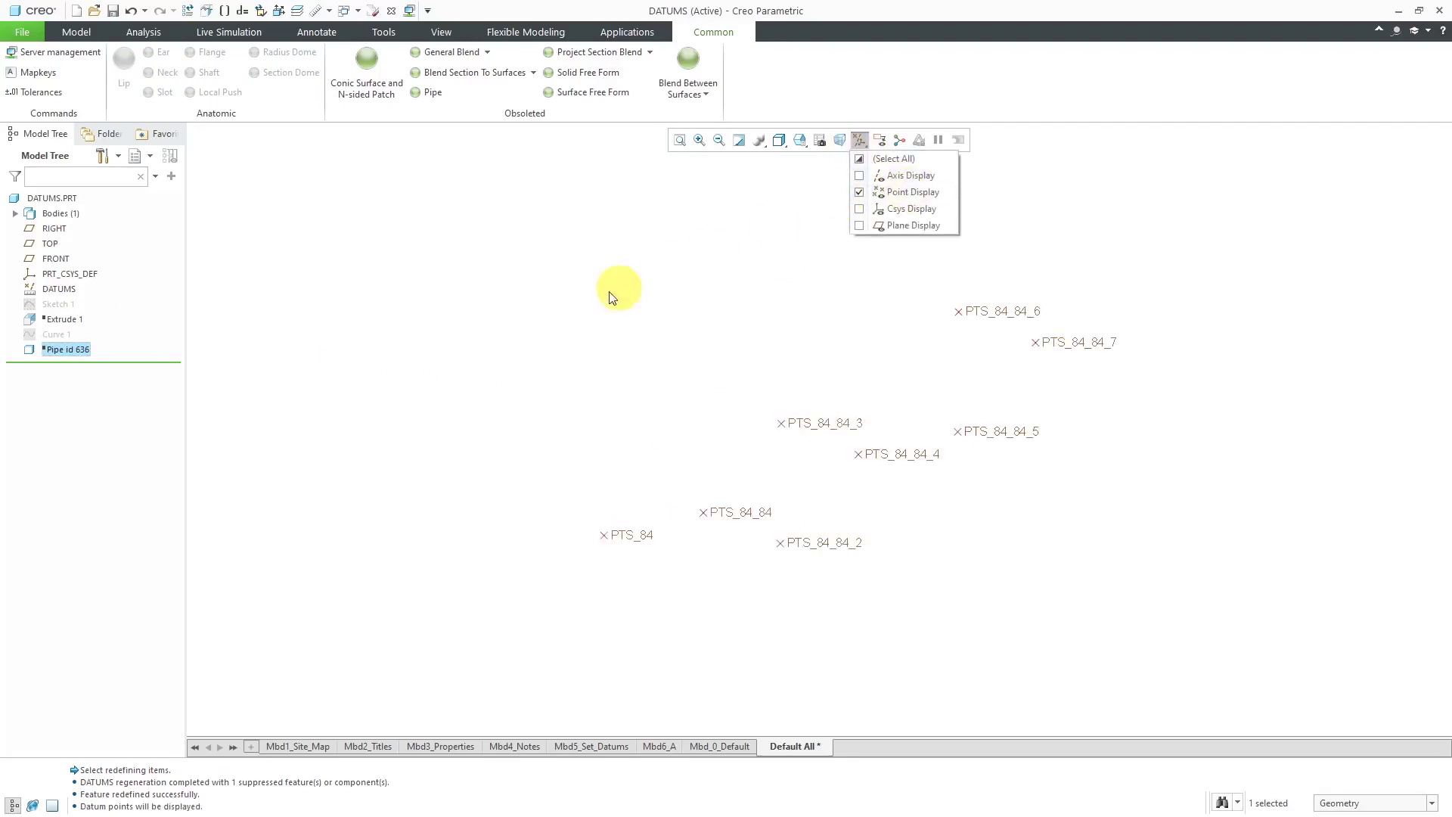
- Start a Curve Through Points as a spline through all the DATUMS points
click(86, 36)
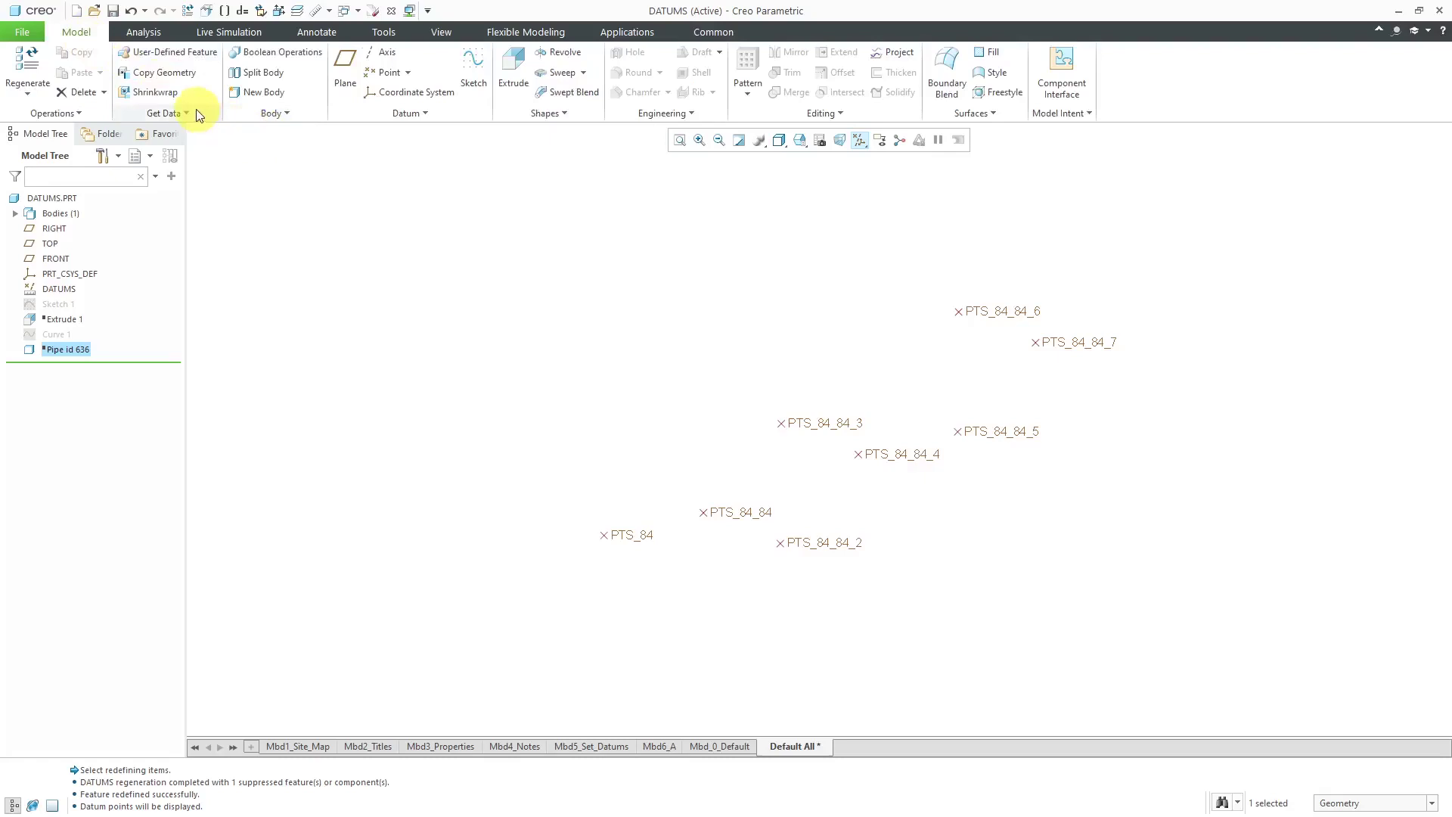
click(423, 114)
mouse_move(454, 135)
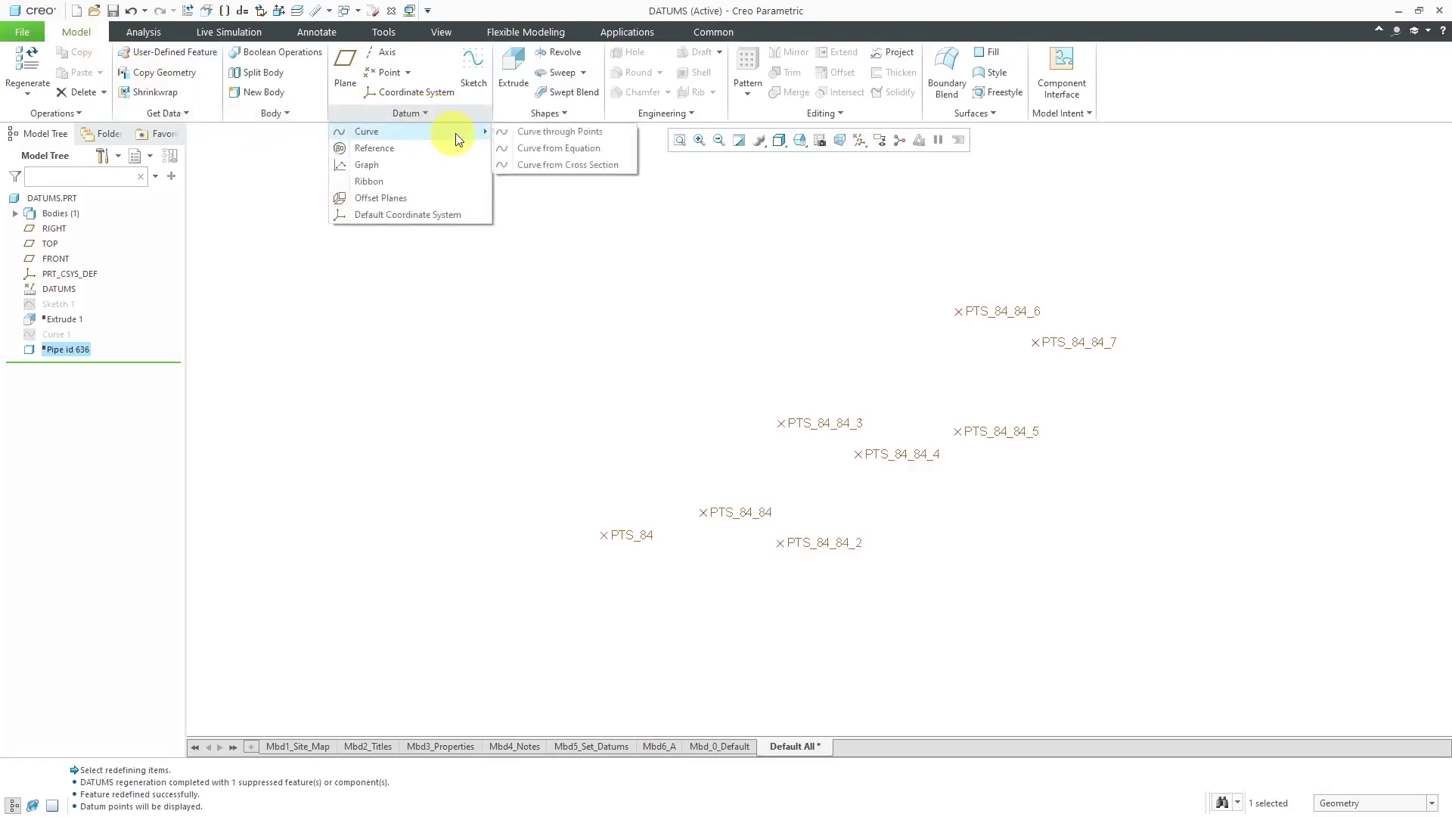
click(551, 131)
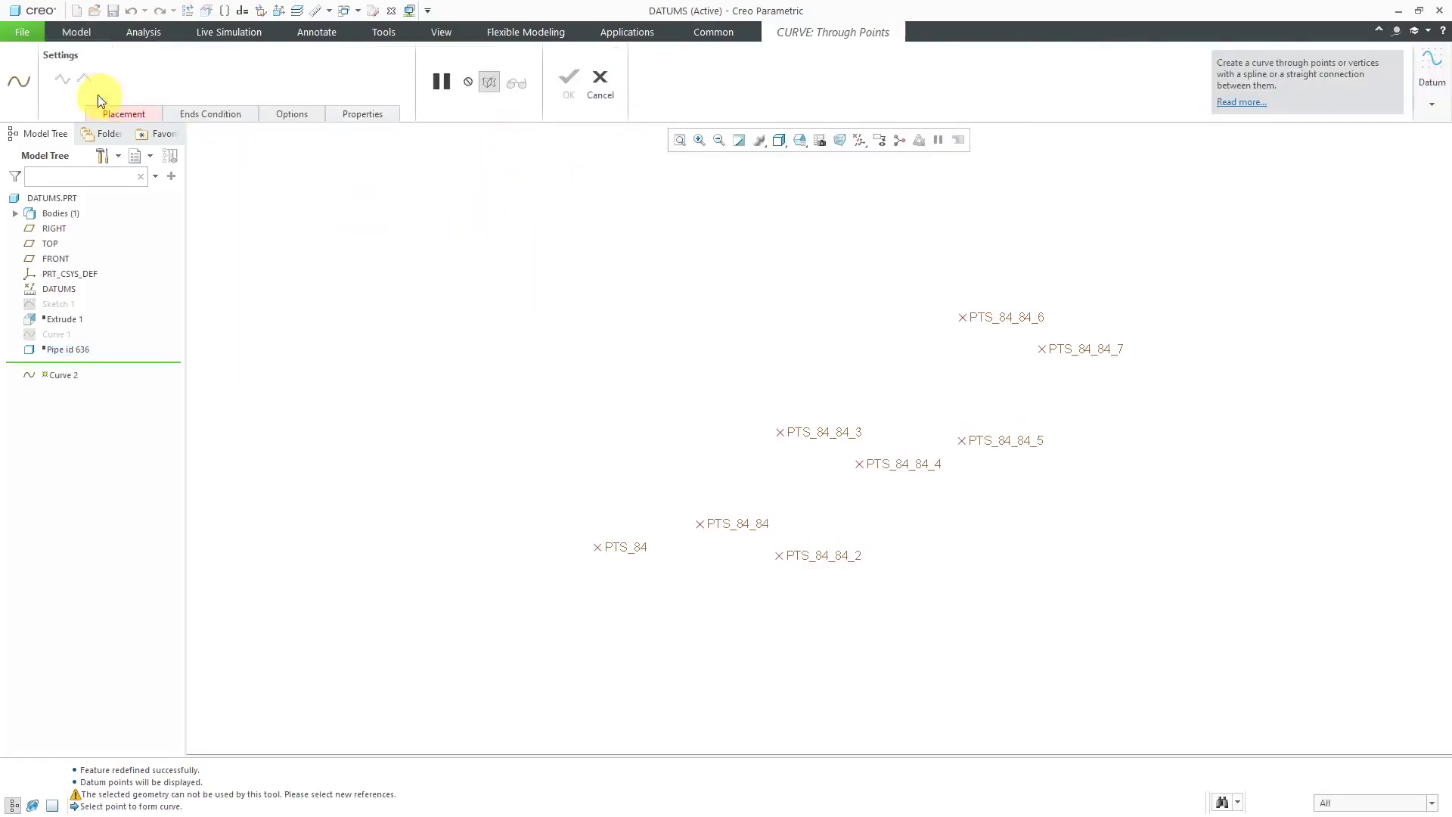
click(124, 115)
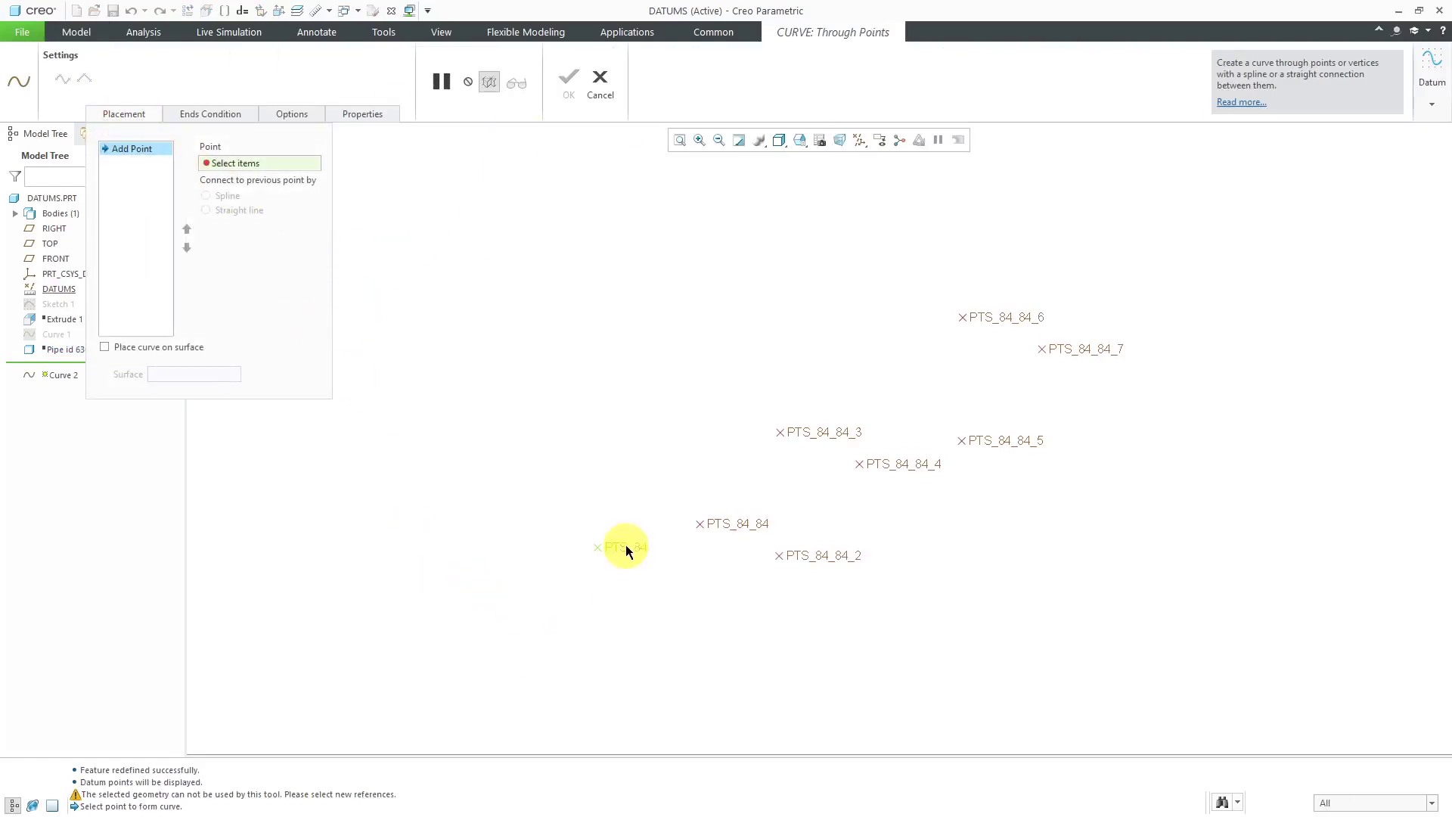
click(886, 463)
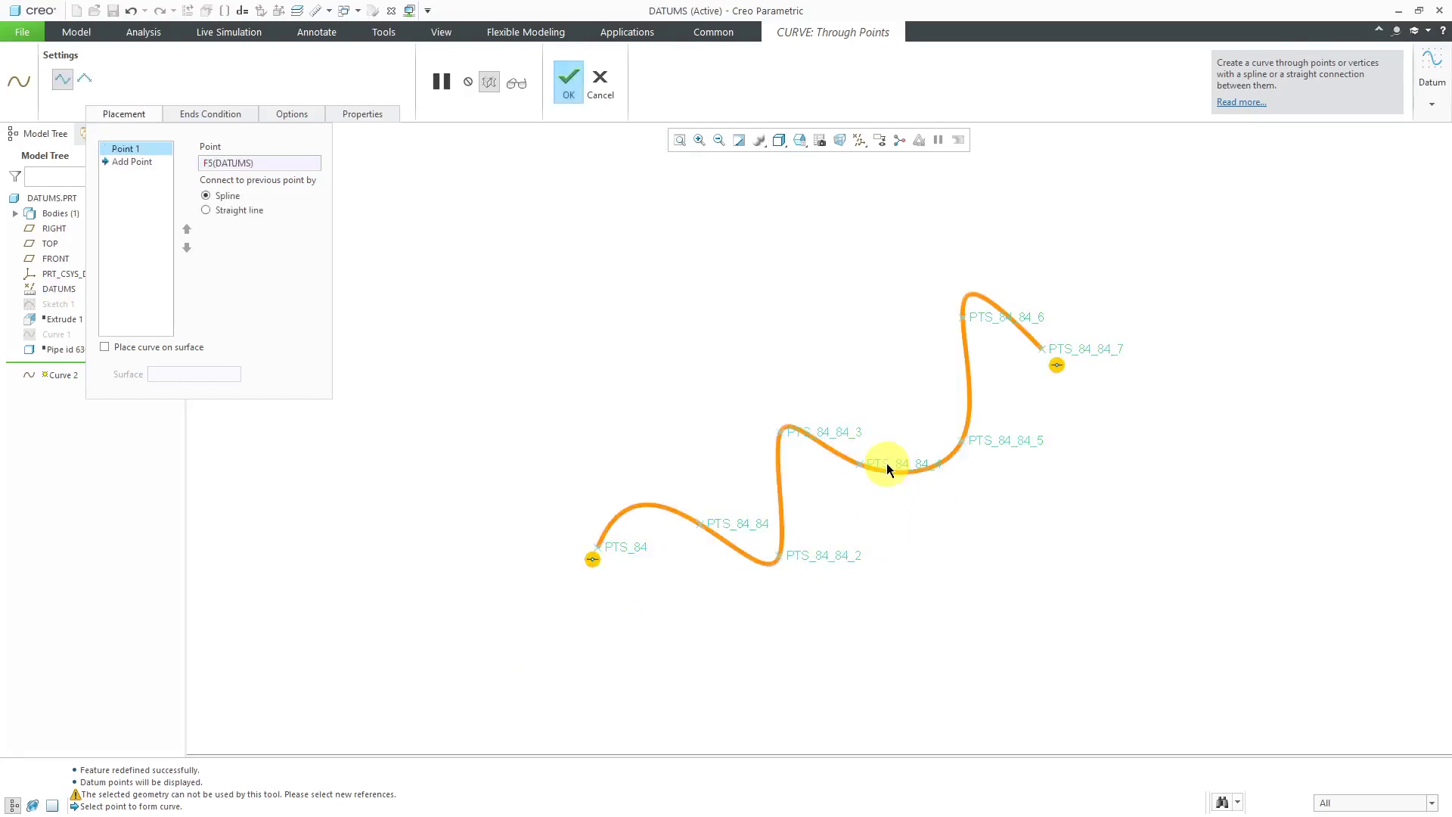
middle_drag(696, 566, 743, 586)
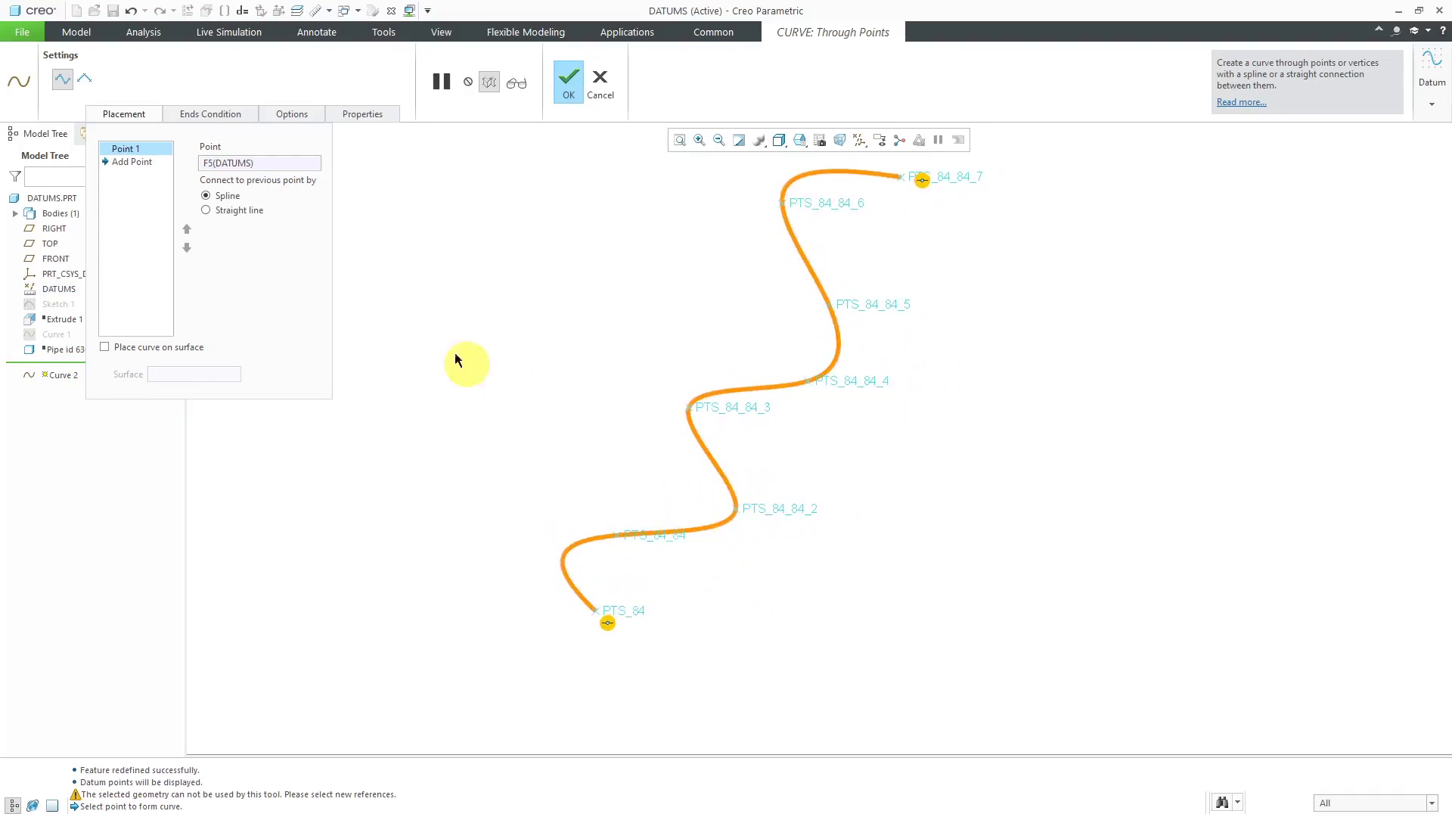
- Switch the curve to straight segments with 0.50-radius fillets at the corners
click(84, 82)
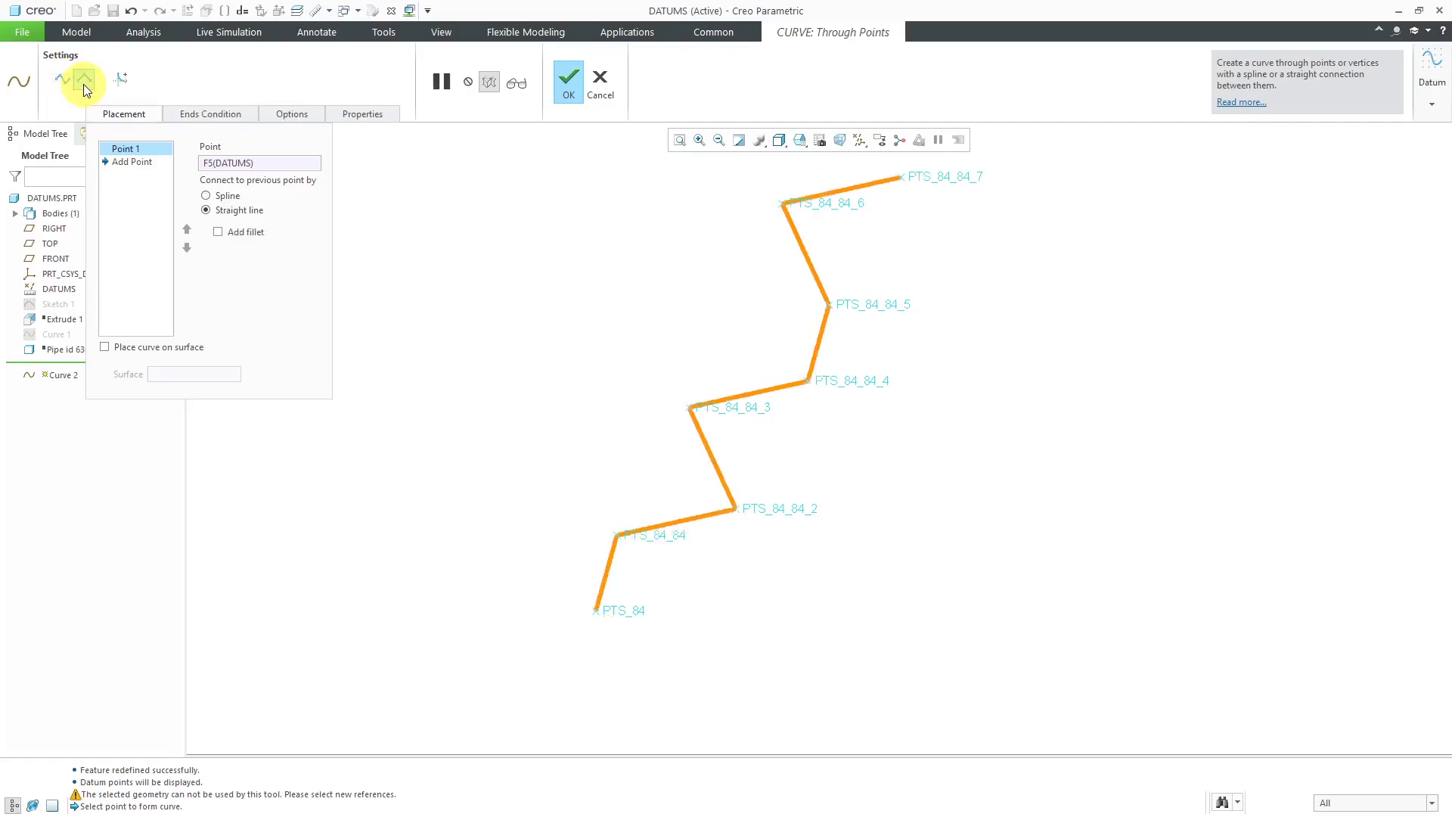
middle_drag(637, 525, 695, 492)
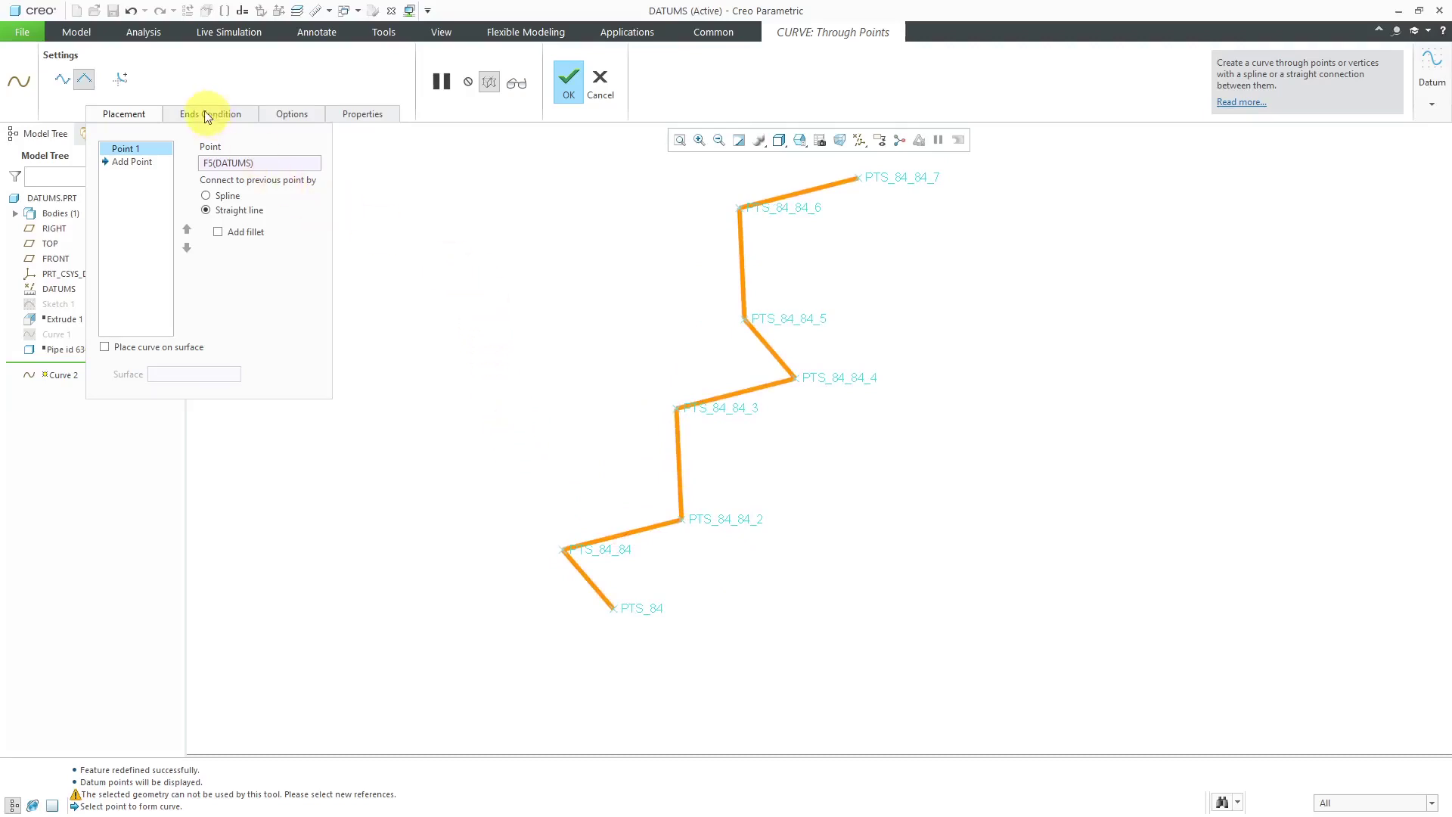
click(126, 83)
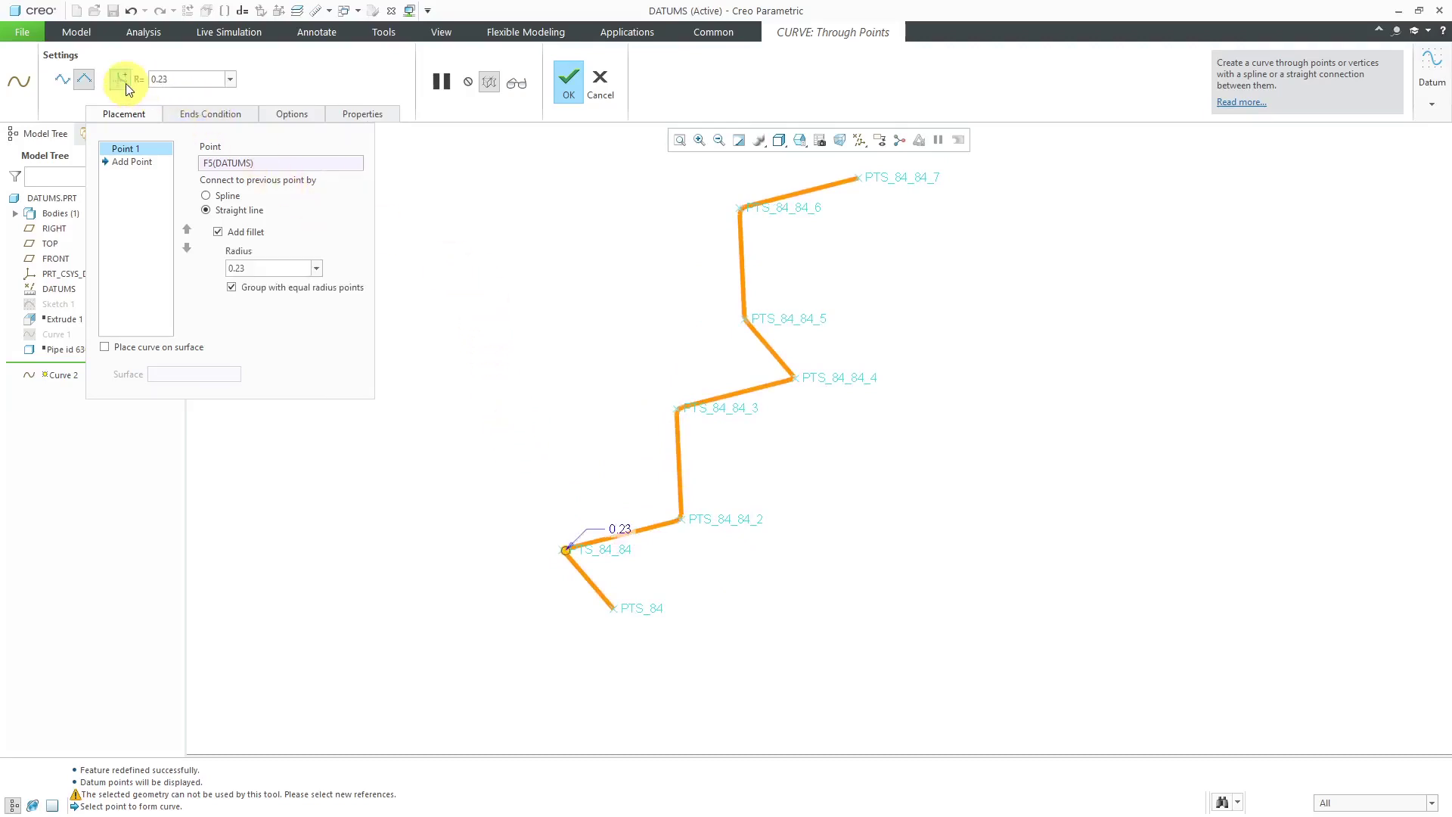
double_click(183, 79)
text(0.50)
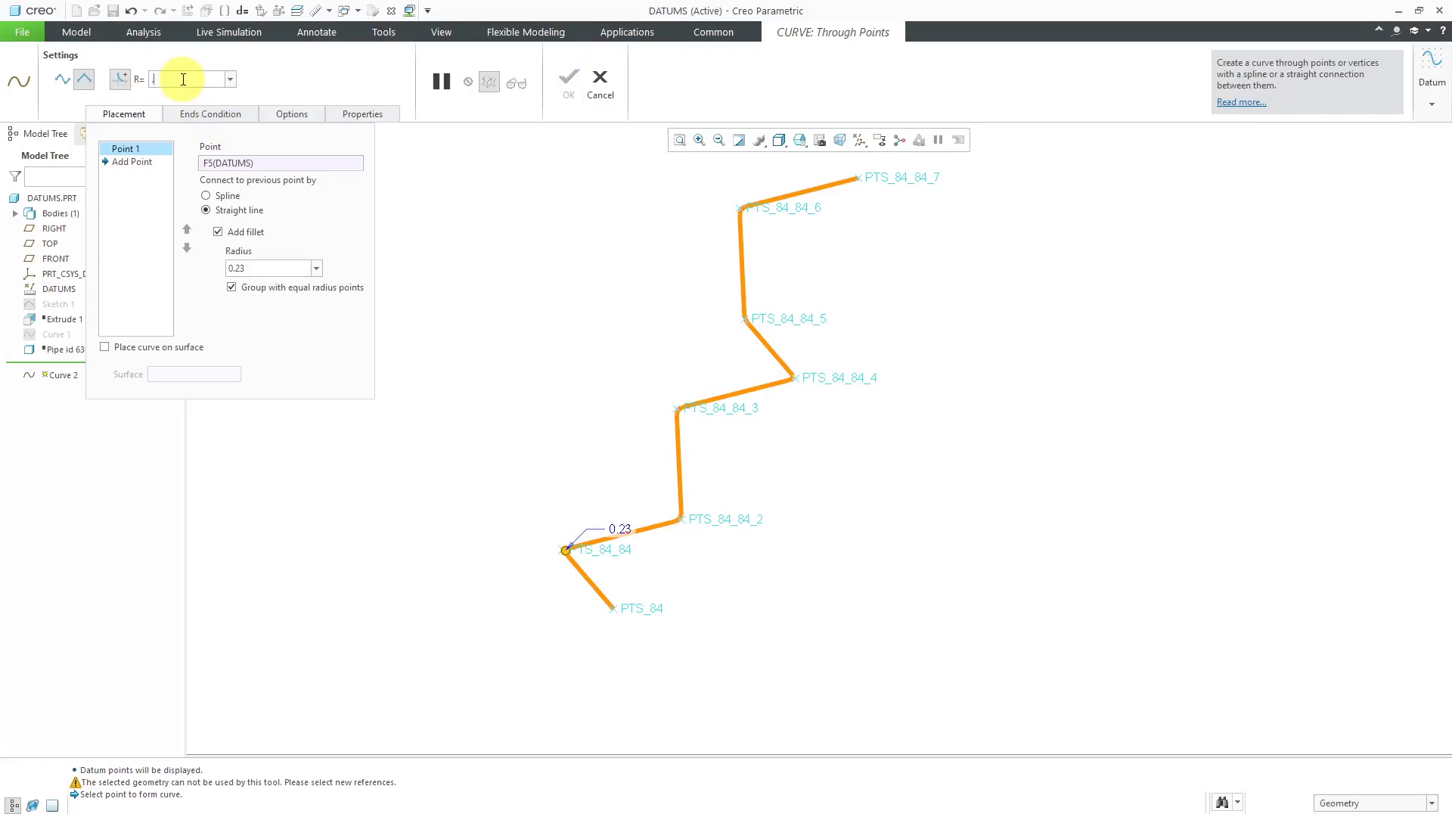
key(Return)
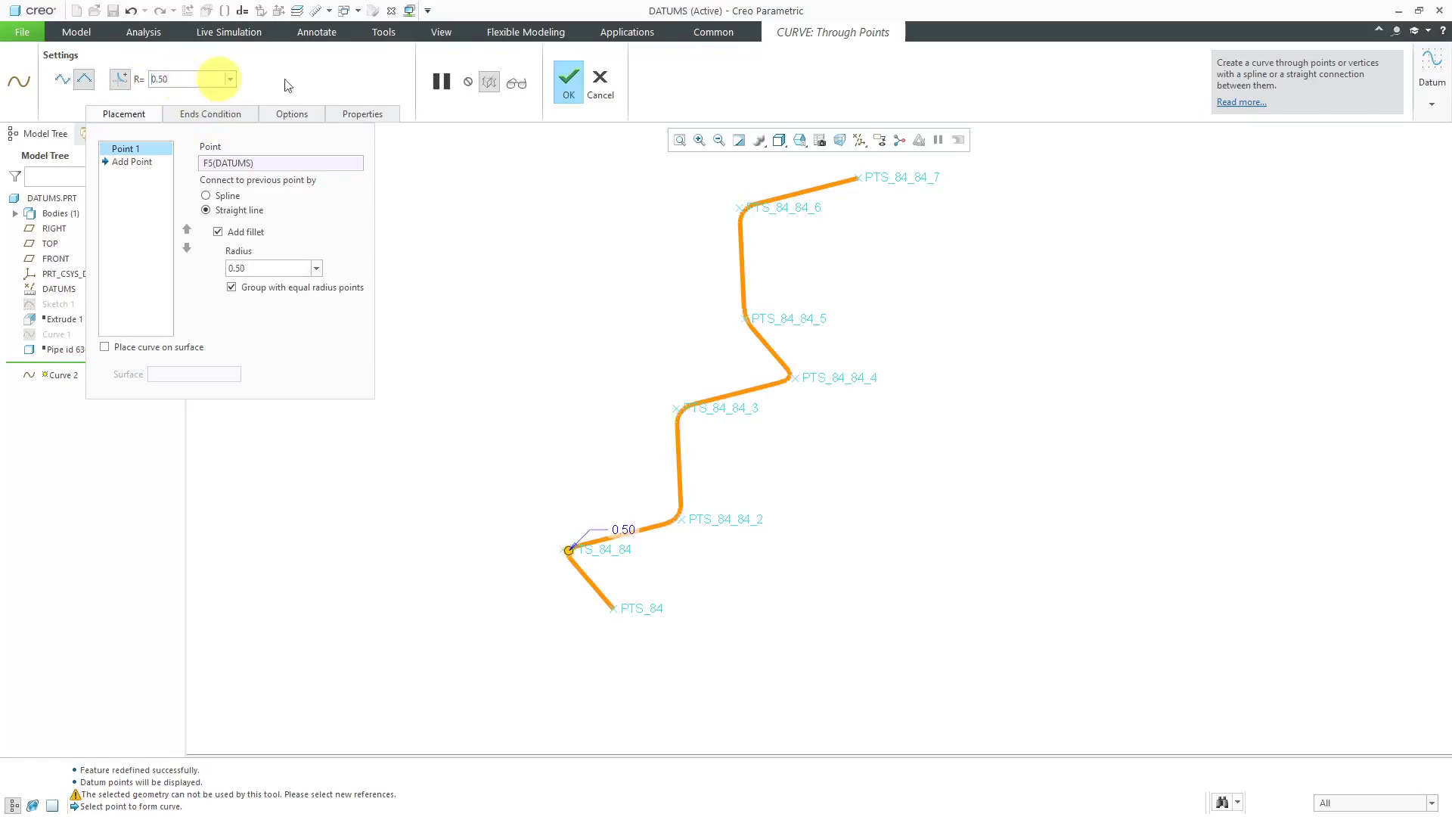
- Finish the filleted curve and hide the datum points and their labels
click(568, 85)
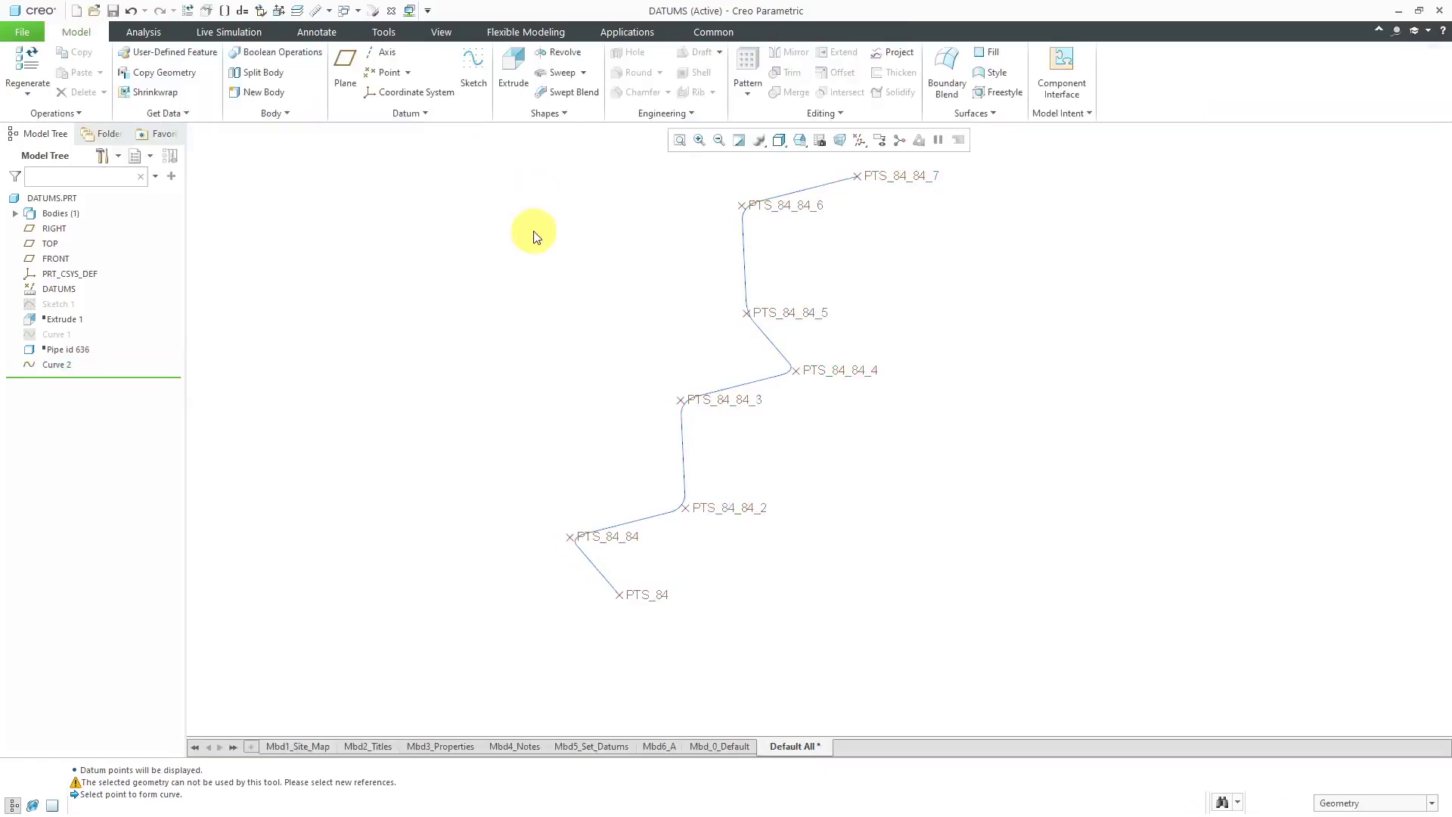
click(859, 142)
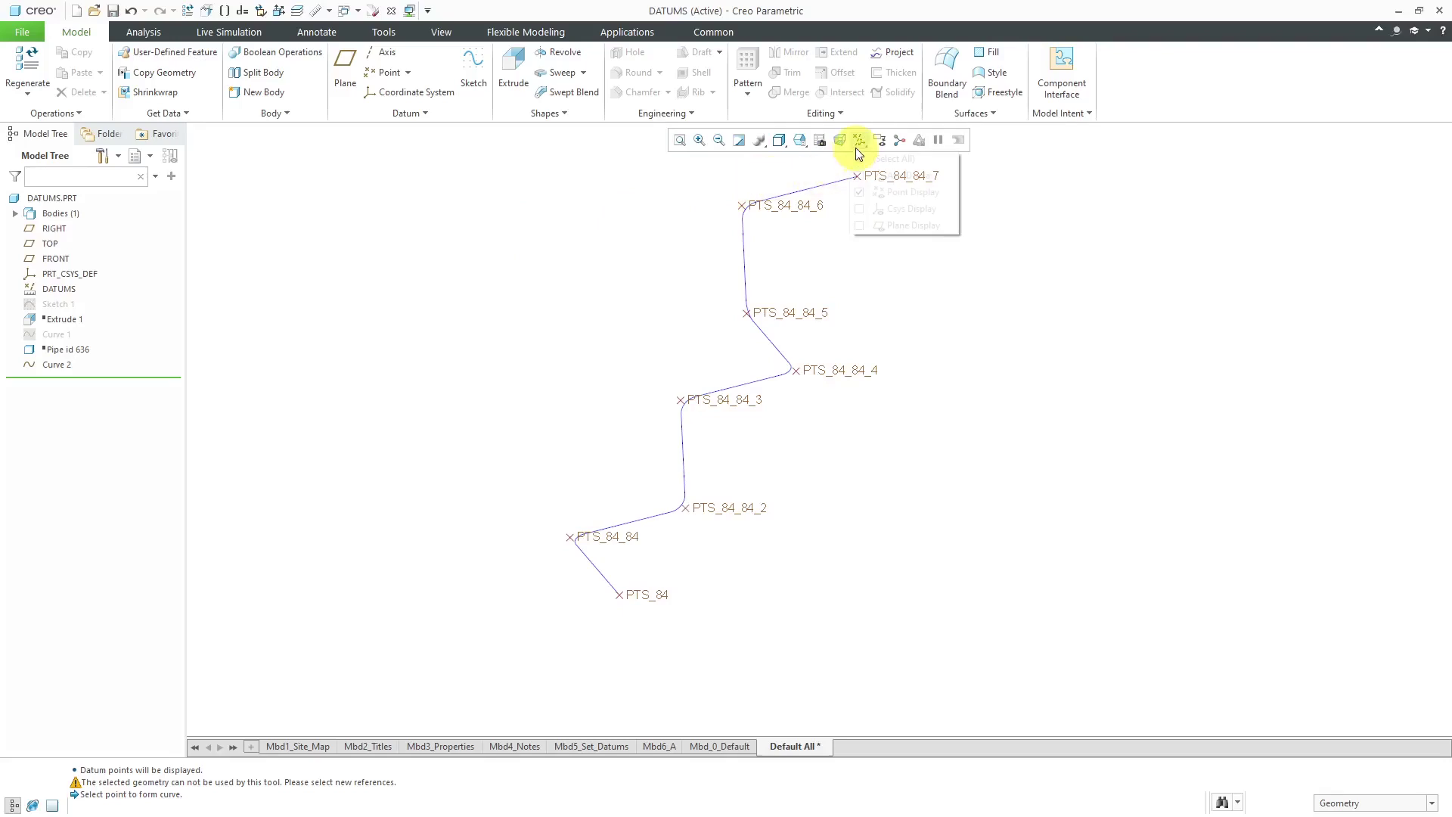
click(893, 192)
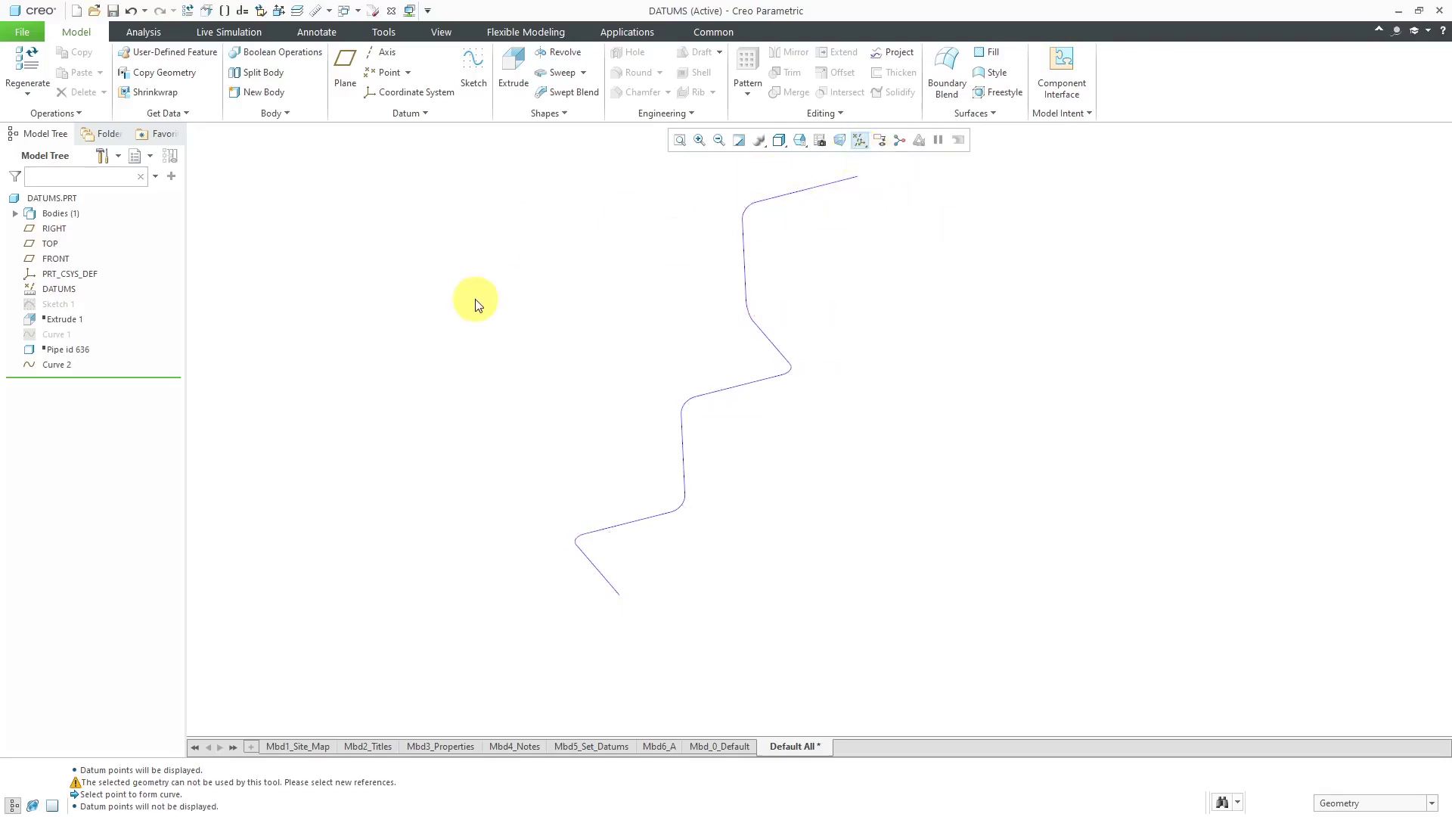
- Start a sweep using Curve 2 as the trajectory and open its section sketch
click(561, 76)
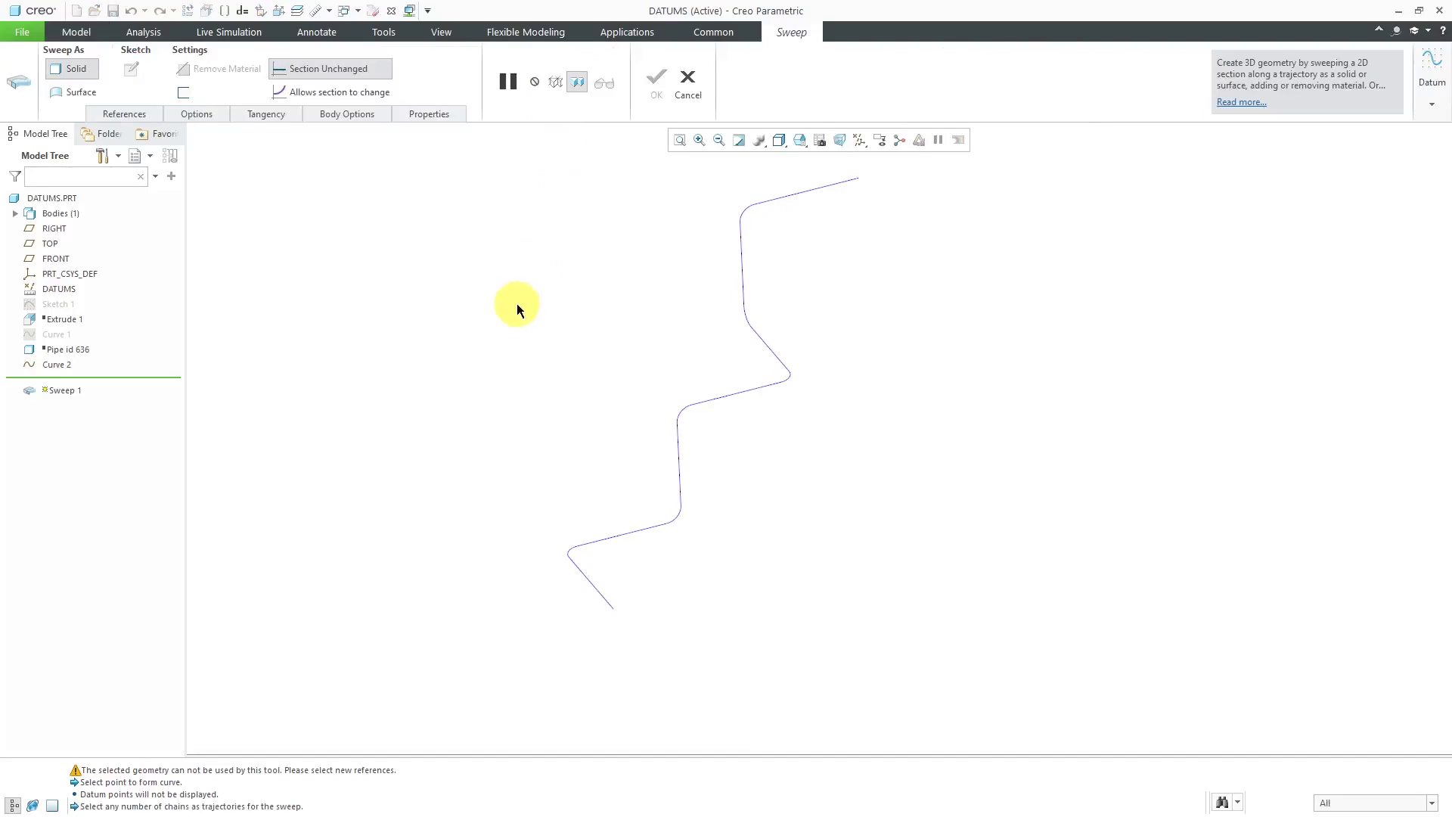
click(683, 407)
click(683, 410)
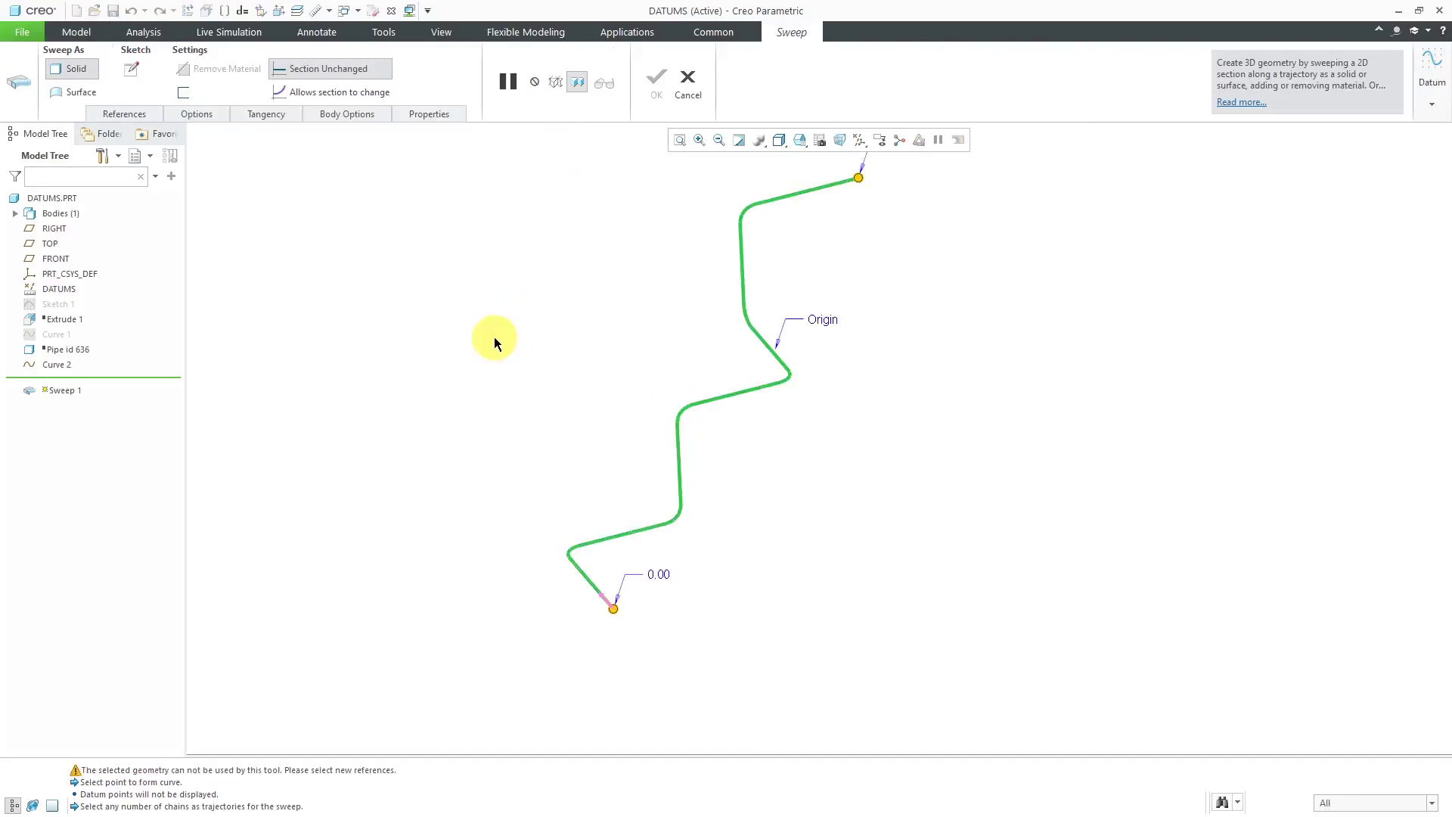
right_click(413, 285)
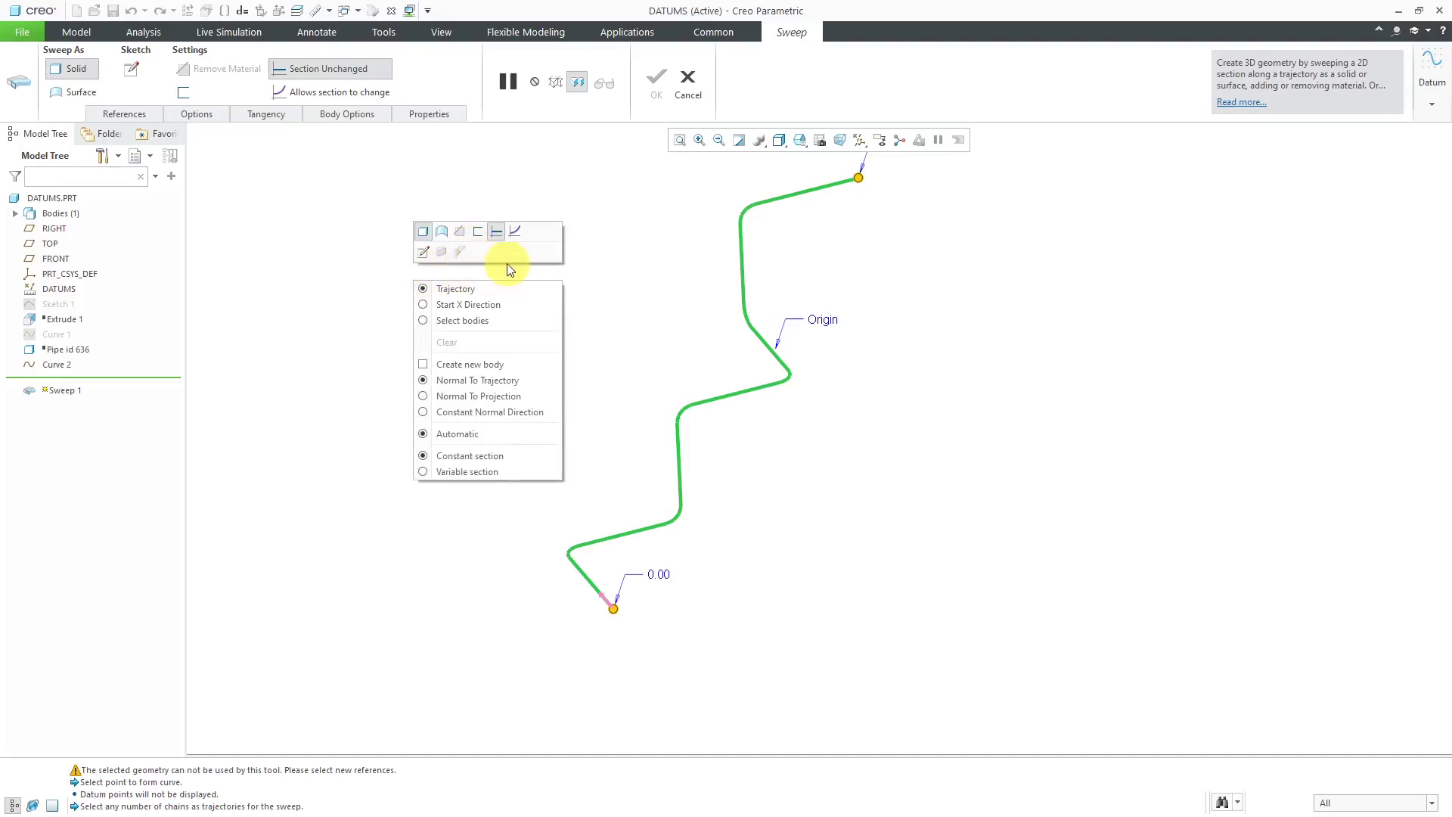
click(423, 255)
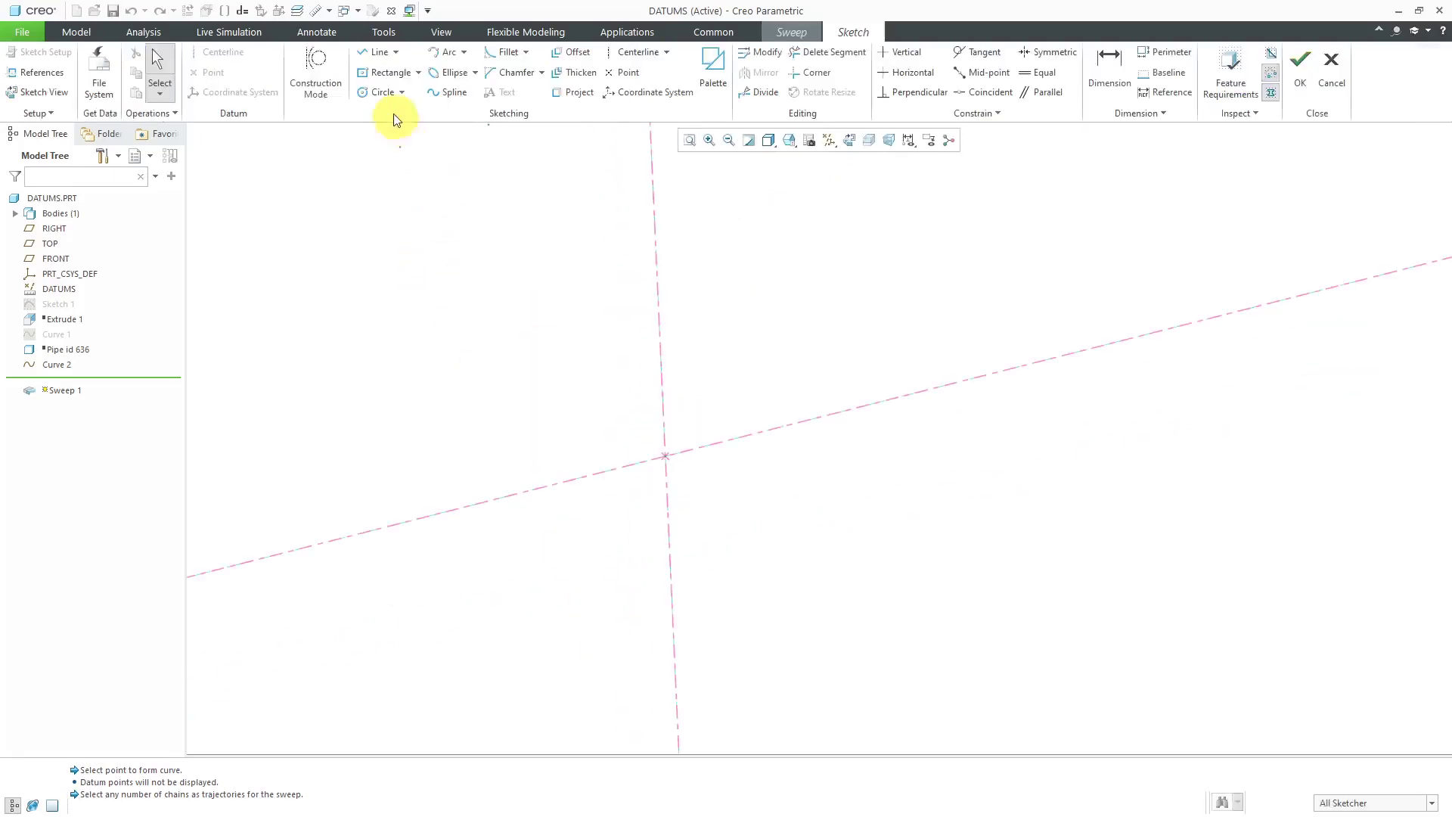
- Sketch a 0.5-diameter circle at the reference line intersection and accept the section
click(378, 92)
click(665, 458)
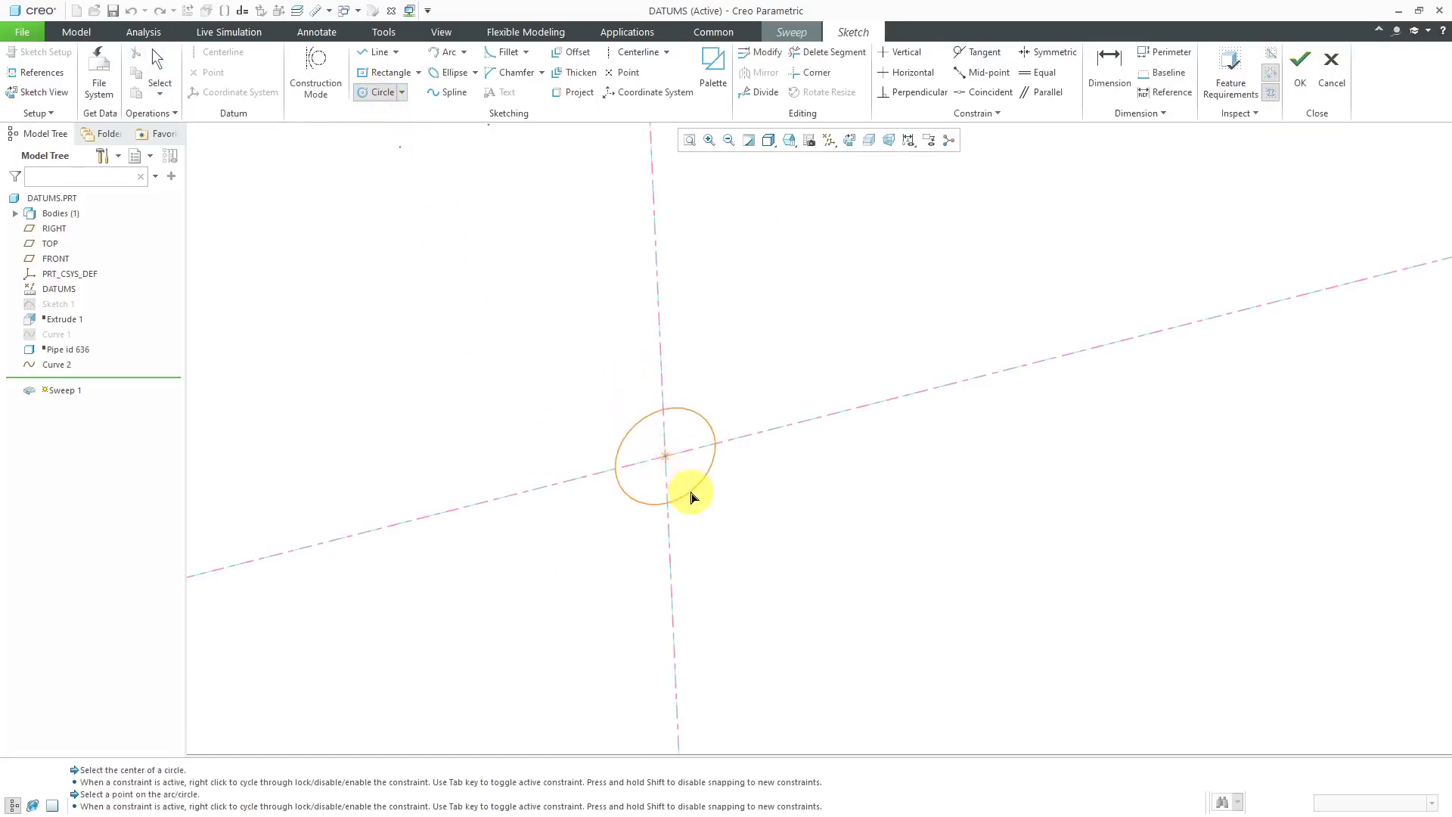
click(697, 495)
middle_click(754, 510)
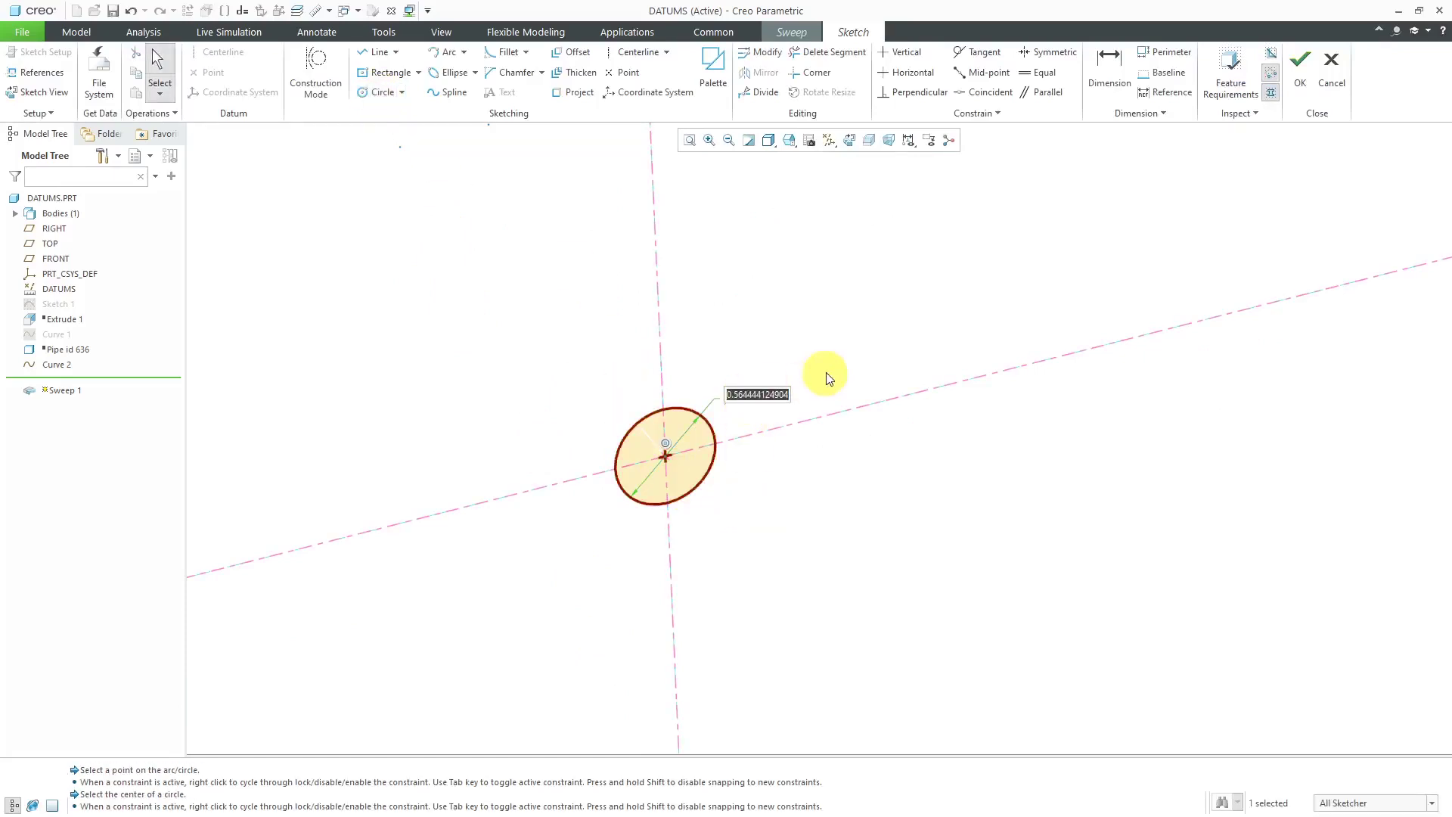
text(0.5)
key(Return)
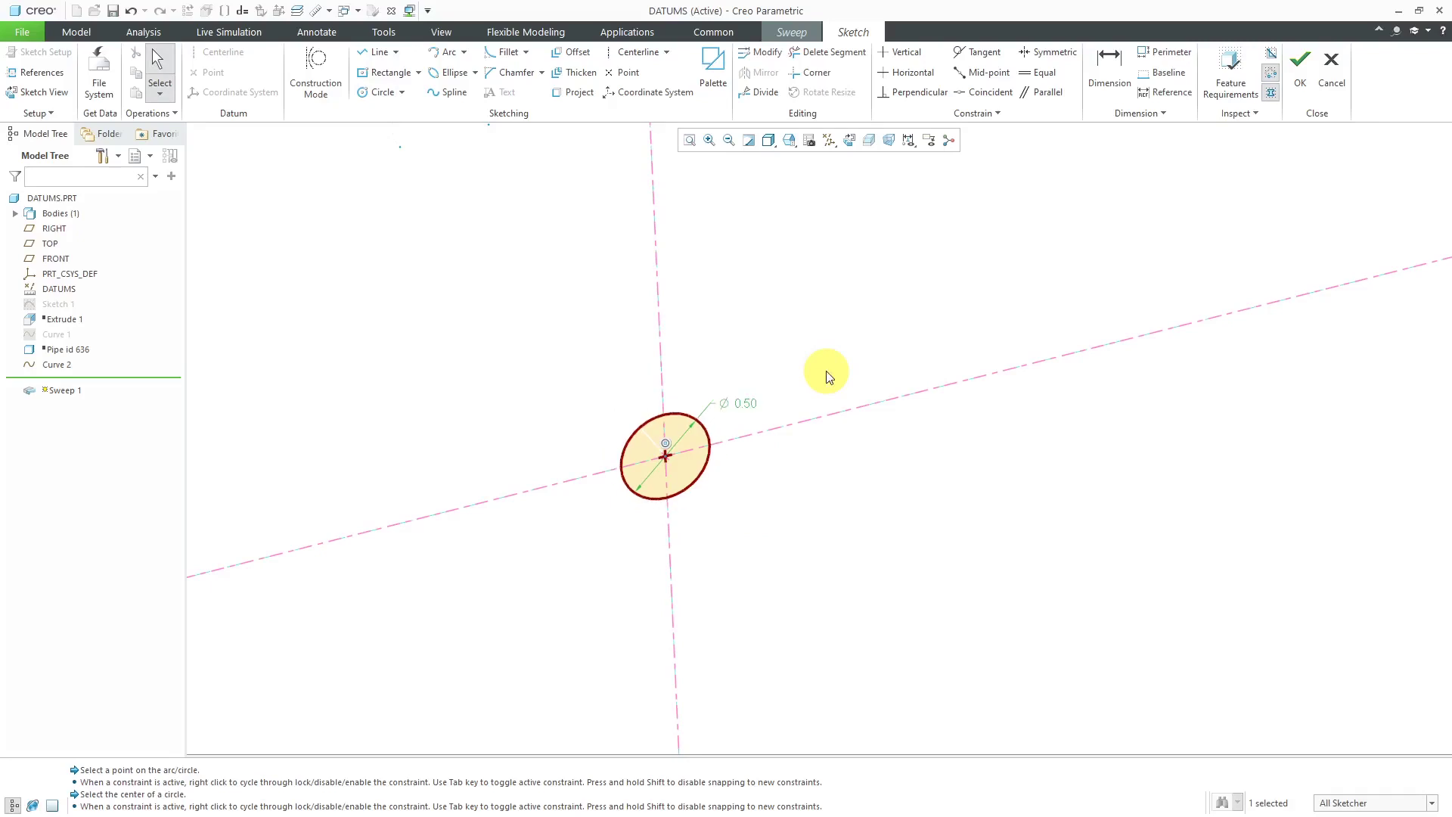
right_click(827, 376)
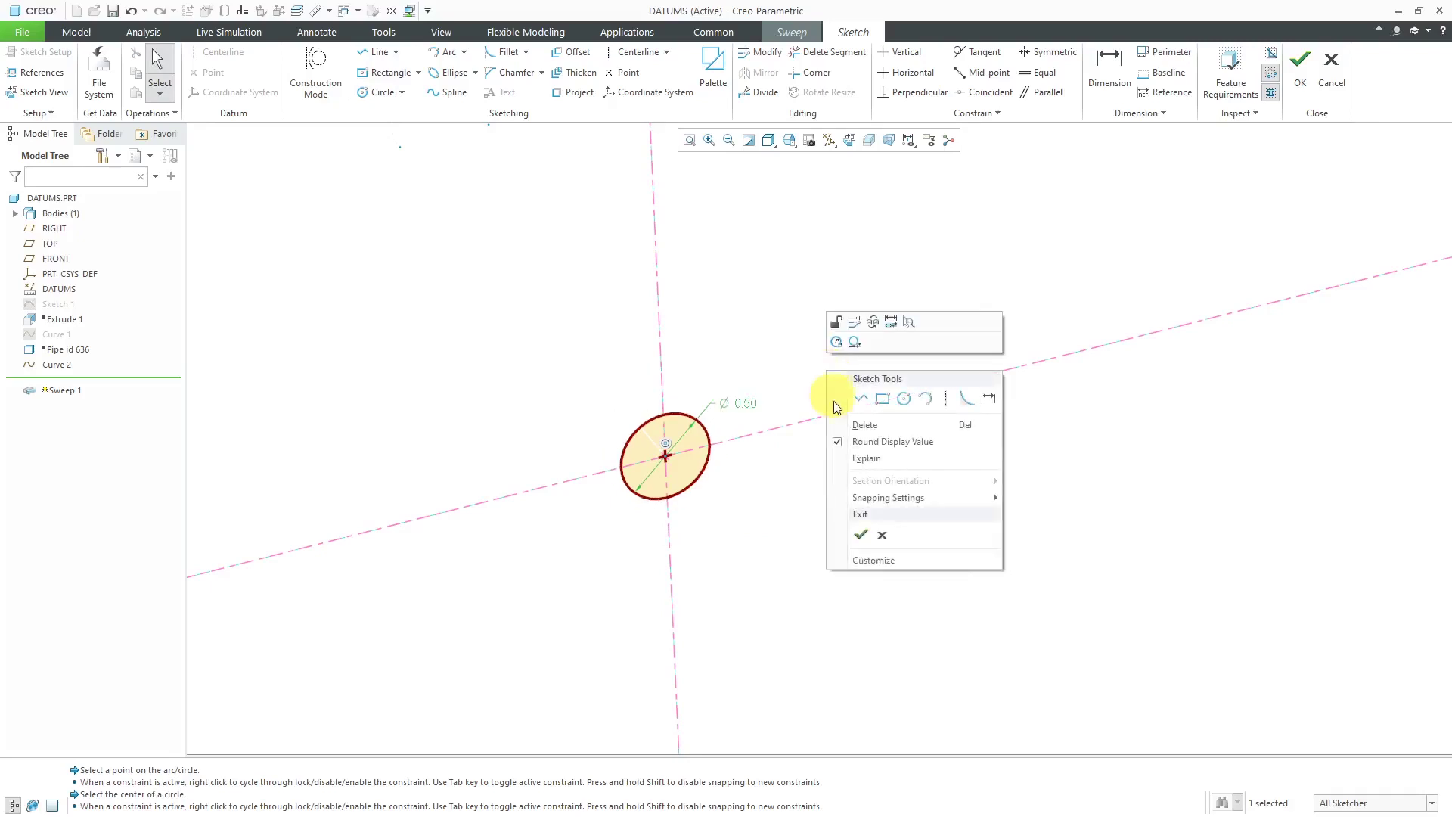
click(857, 533)
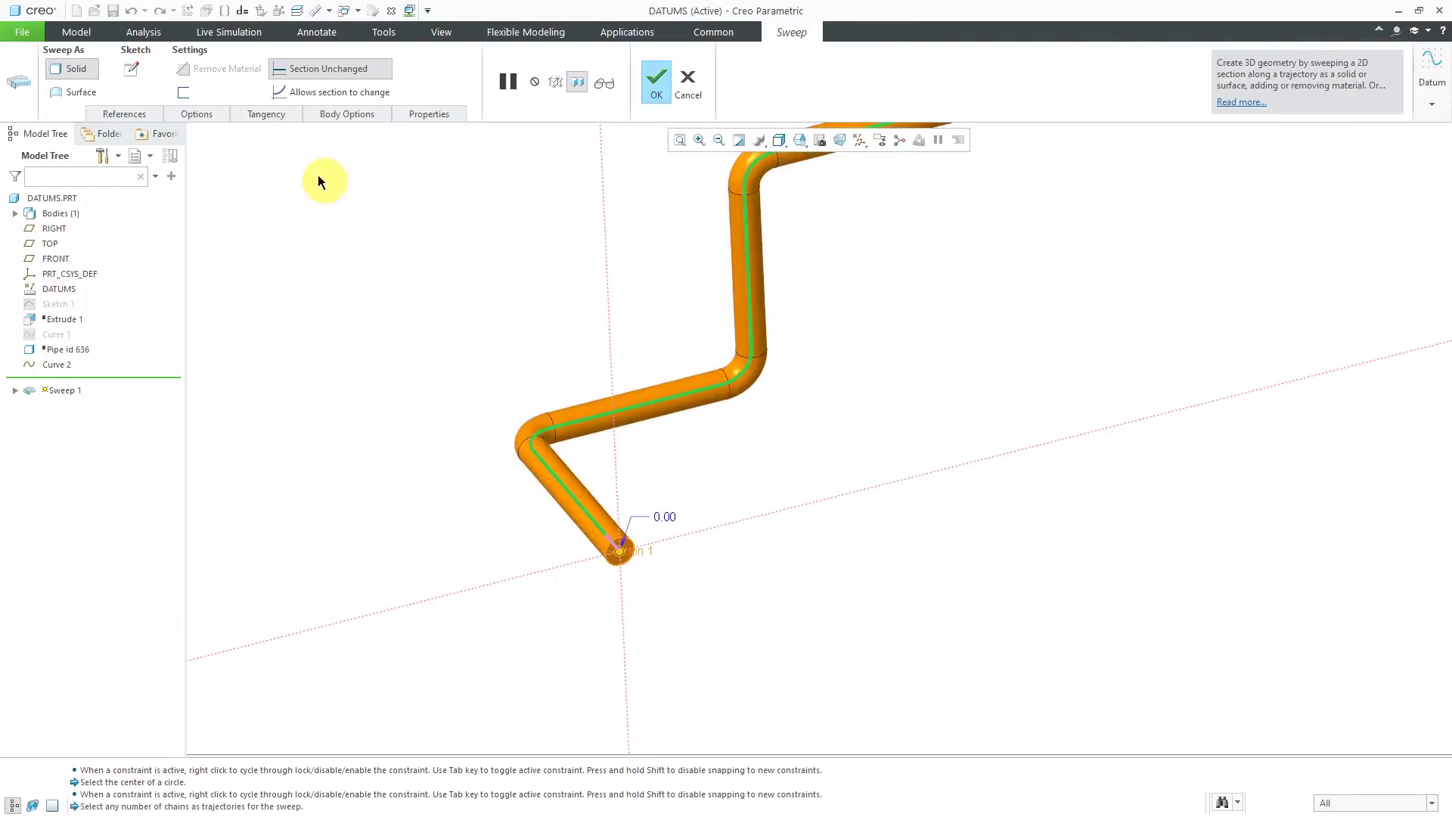
- Make Sweep 1 thin-walled with 0.05 thickness and finish the feature
click(185, 93)
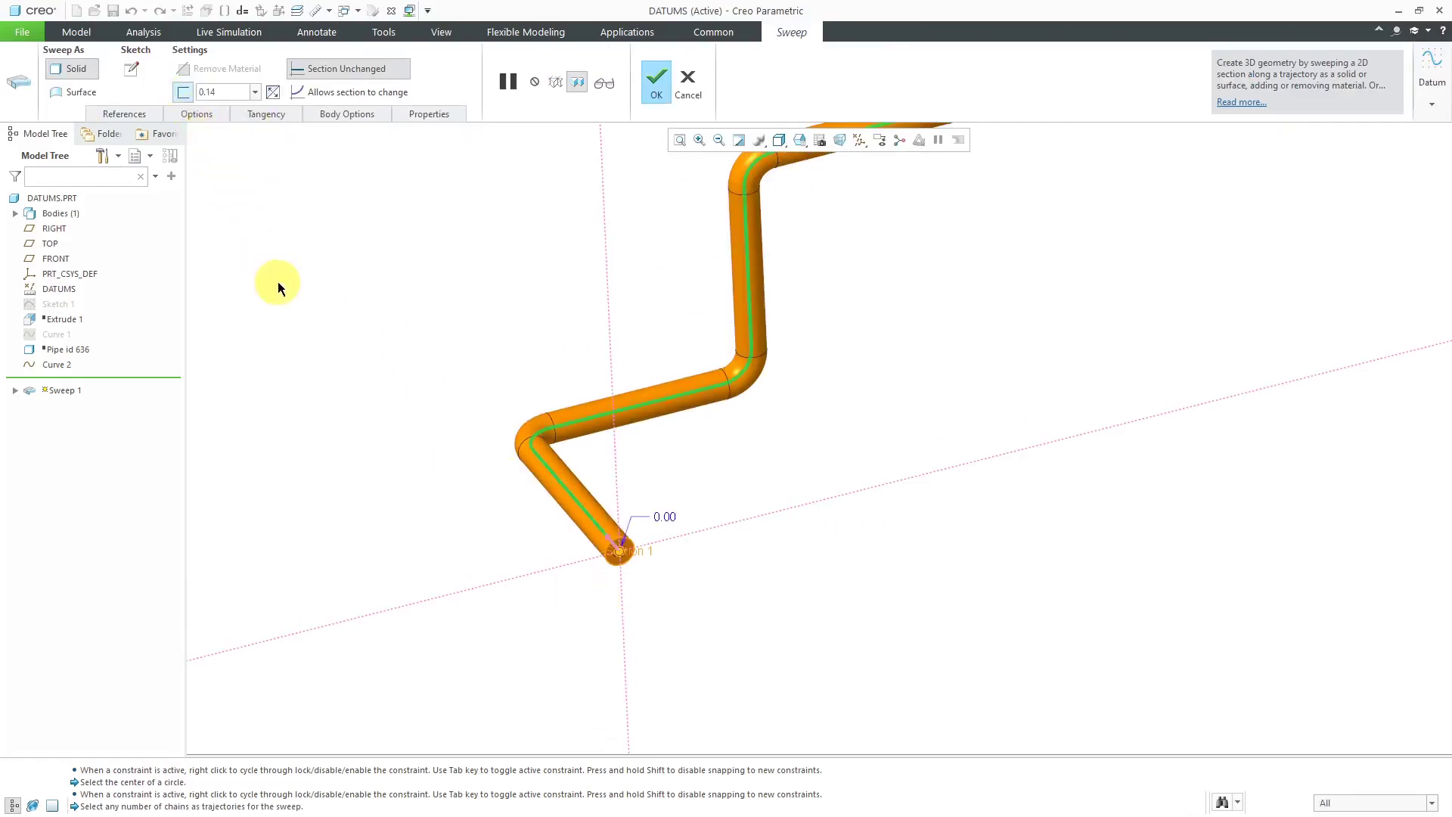
double_click(233, 91)
text(.05)
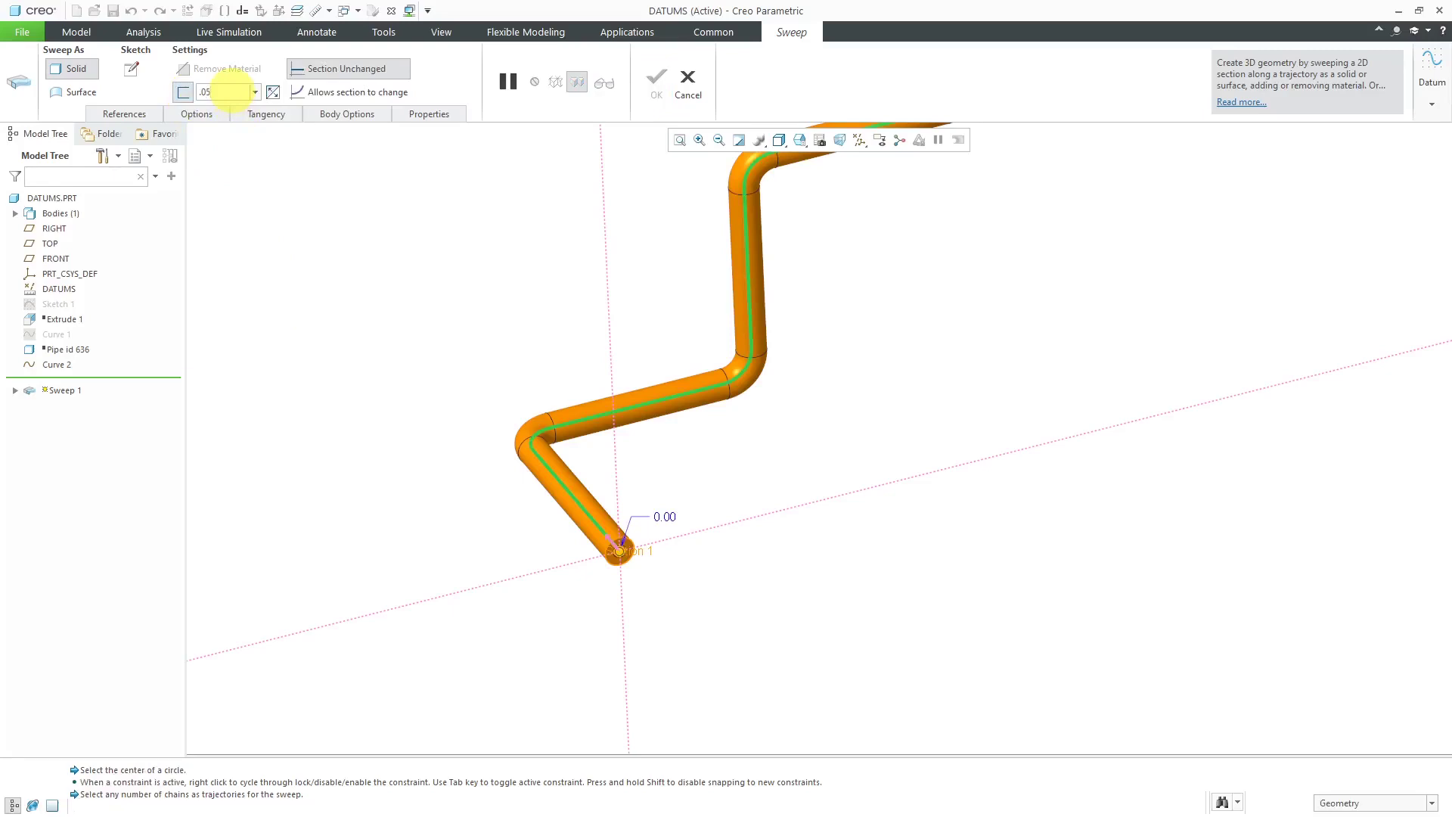
key(Return)
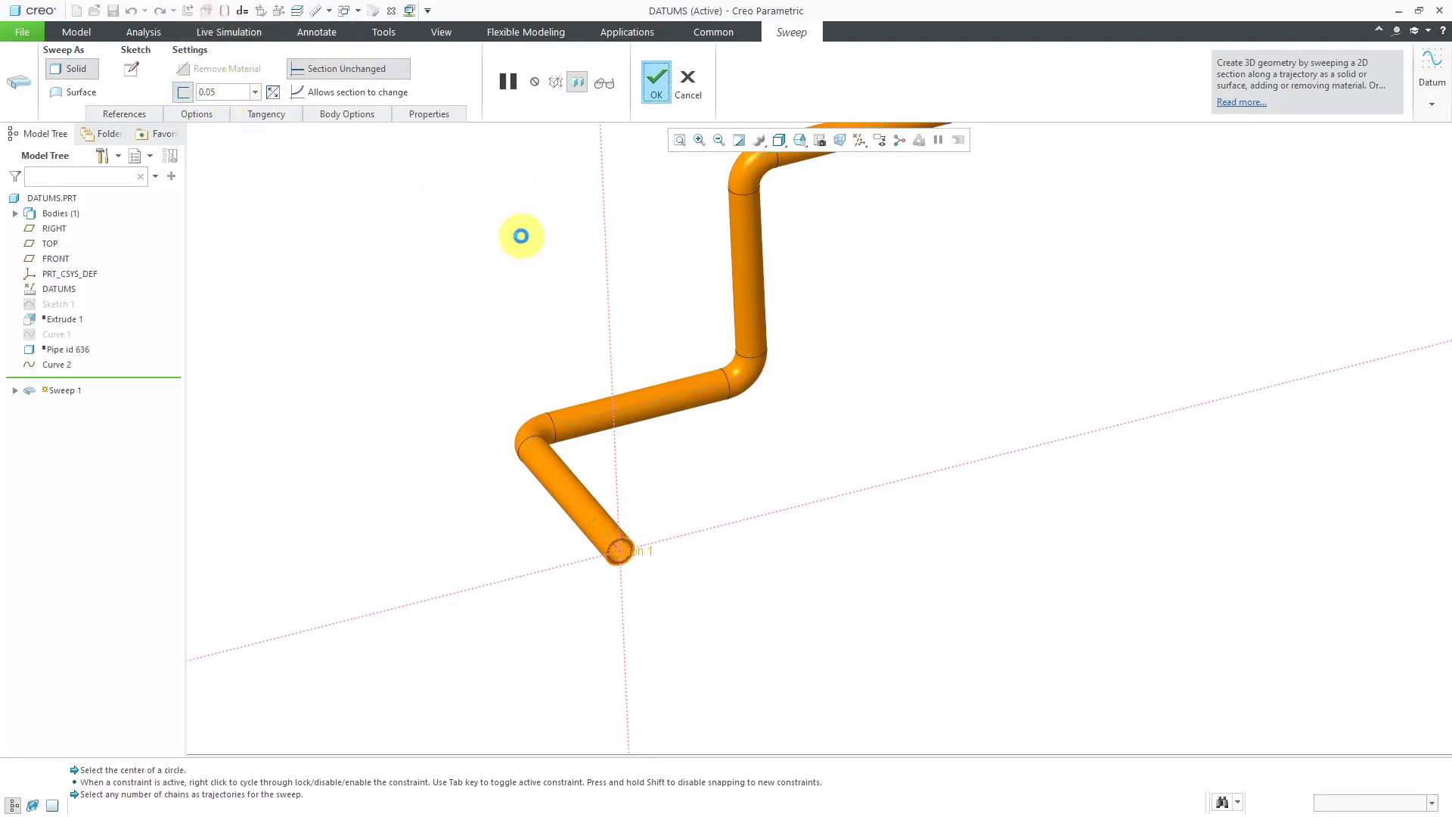
middle_click(520, 236)
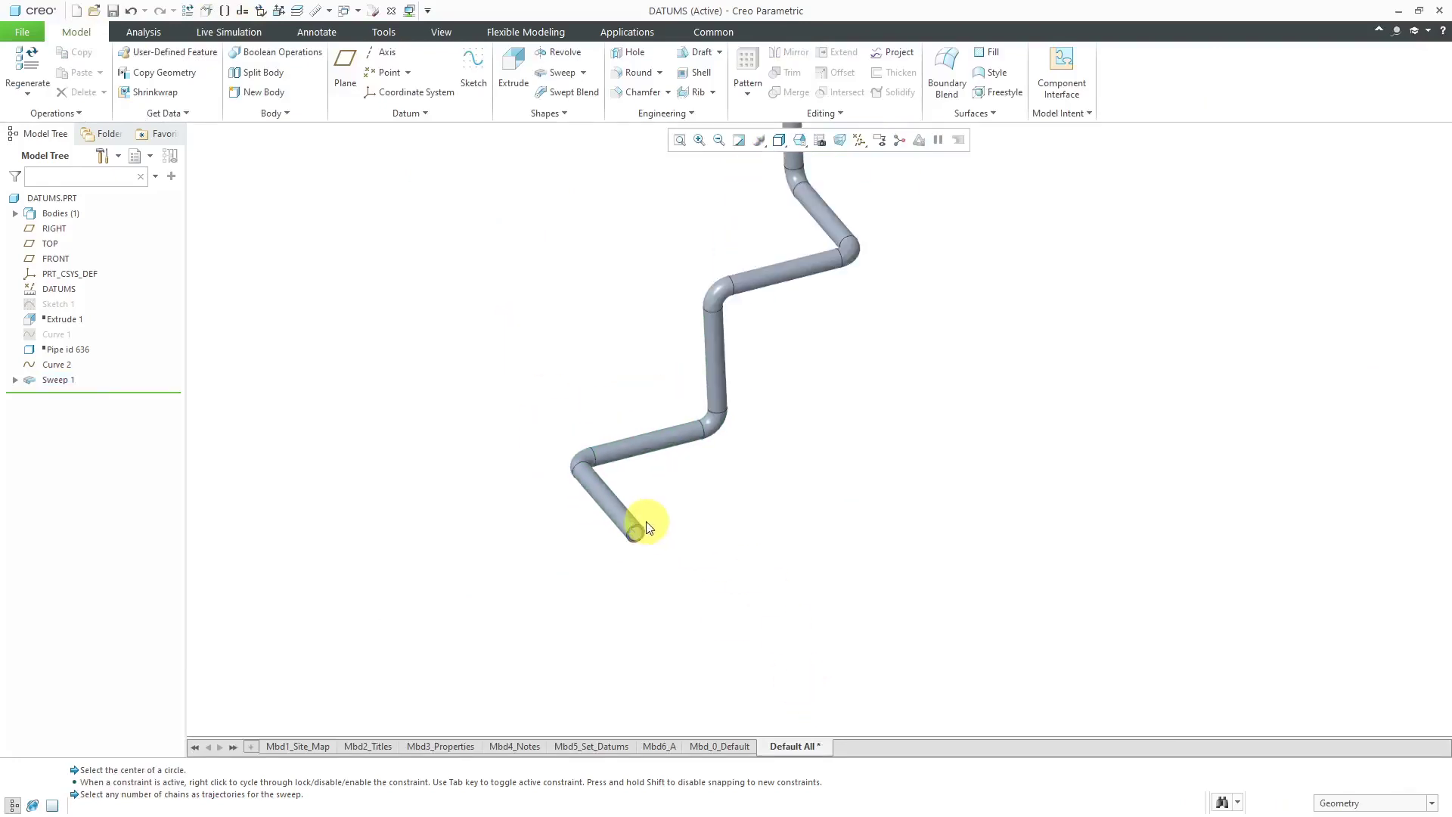
mouse_move(638, 509)
middle_down()
mouse_move(703, 302)
mouse_move(665, 421)
mouse_move(611, 324)
mouse_move(574, 370)
mouse_move(626, 343)
mouse_move(567, 347)
mouse_move(600, 331)
mouse_move(580, 363)
mouse_move(597, 394)
middle_up()
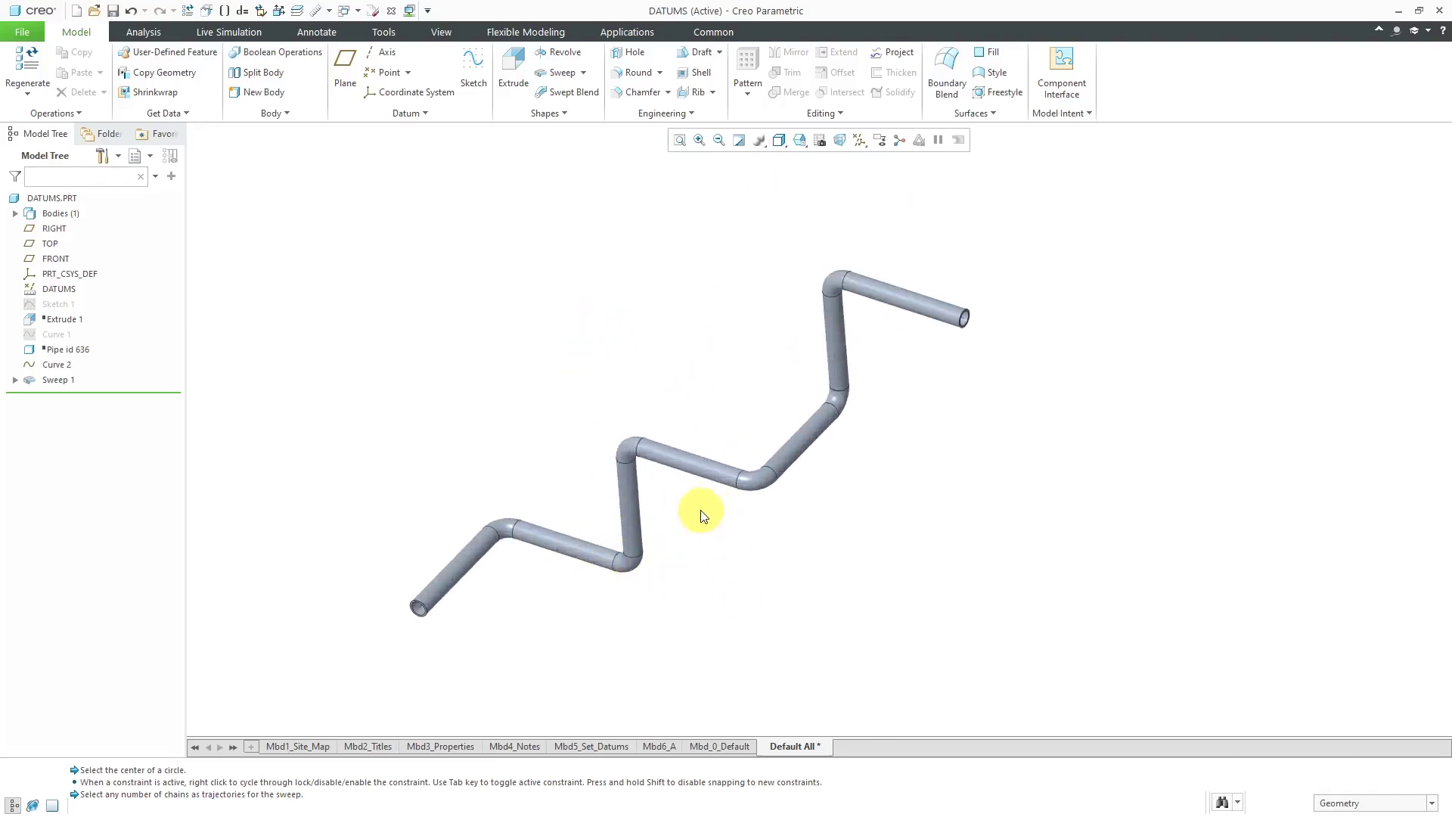
scroll(688, 541, down, 2)
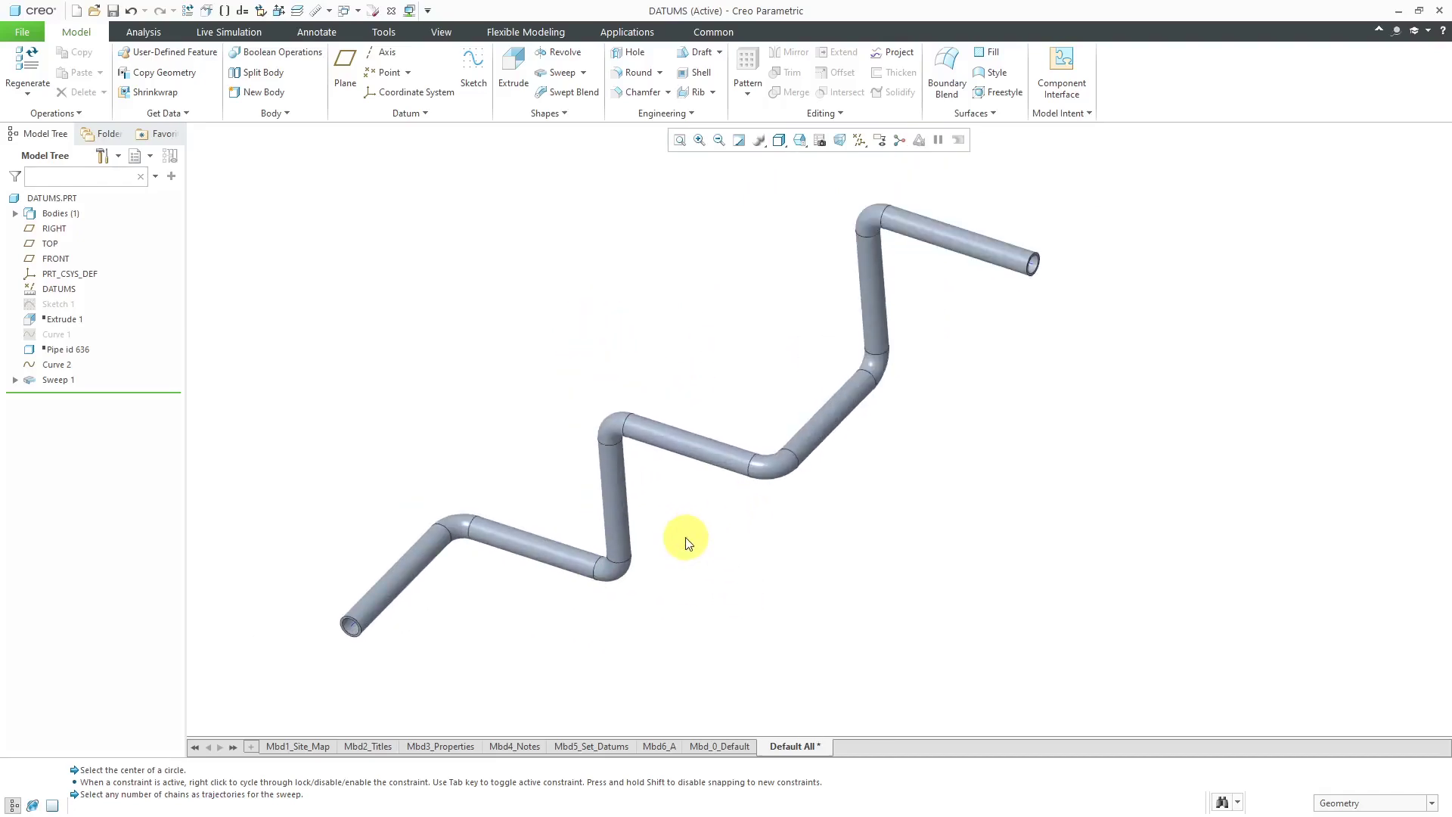